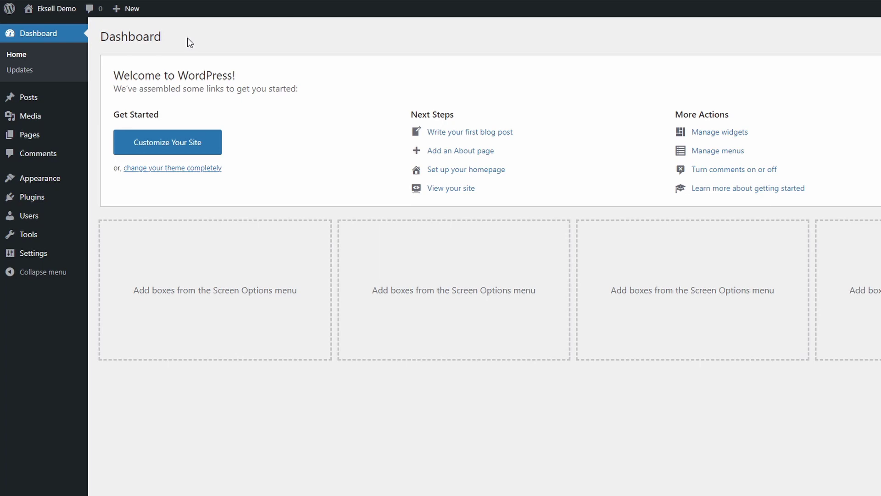
Step: Search the theme directory for Eksell, then install and activate it in place of Twenty Twenty-One
mouse_move(67, 181)
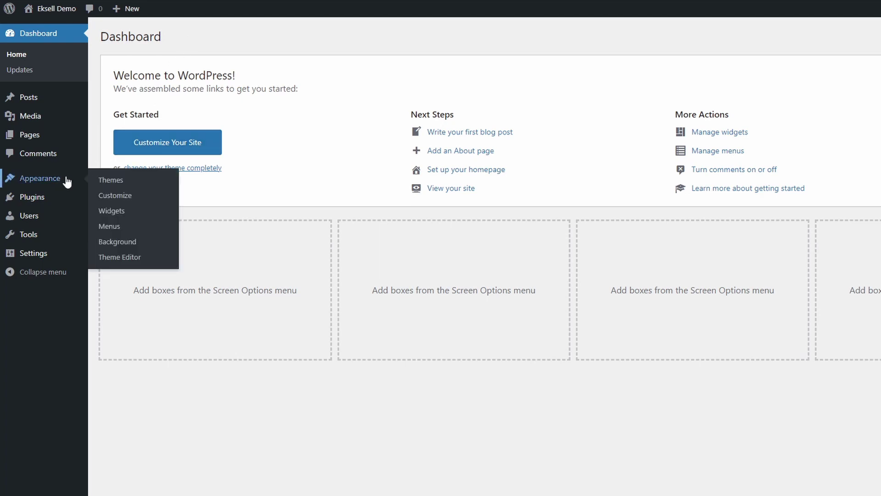
left_click(106, 181)
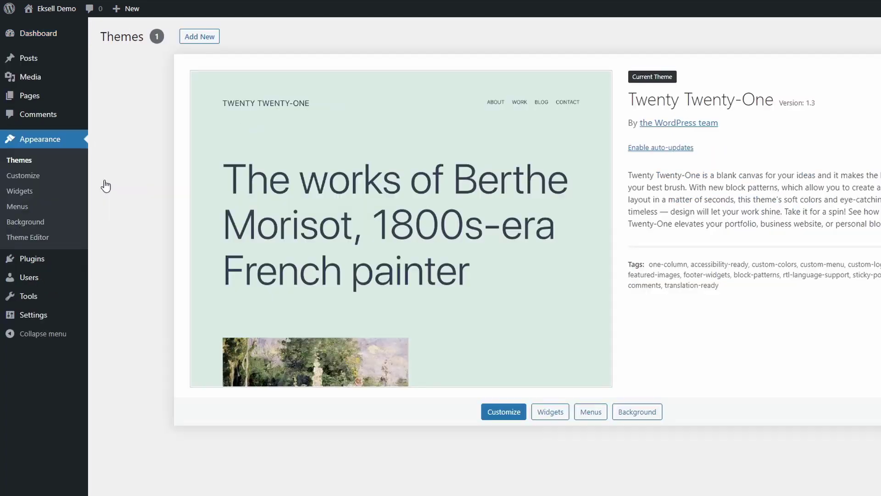
left_click(193, 40)
left_click(721, 68)
type("Ekse")
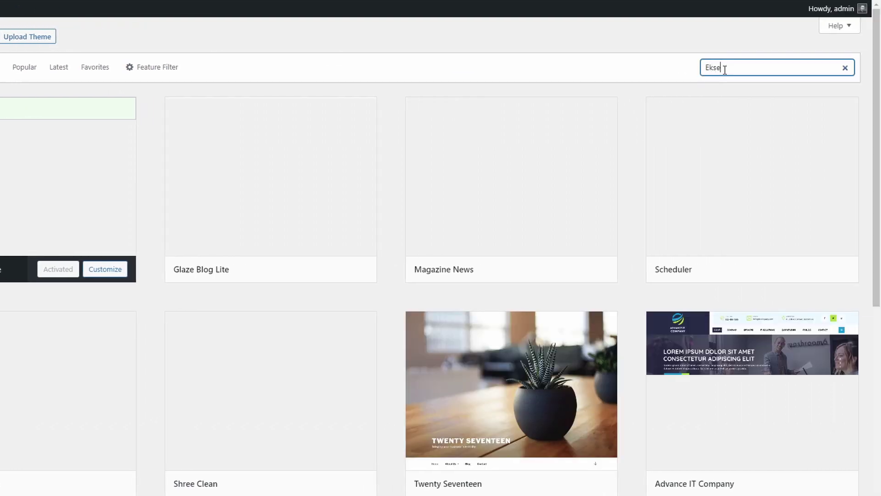
type("ll")
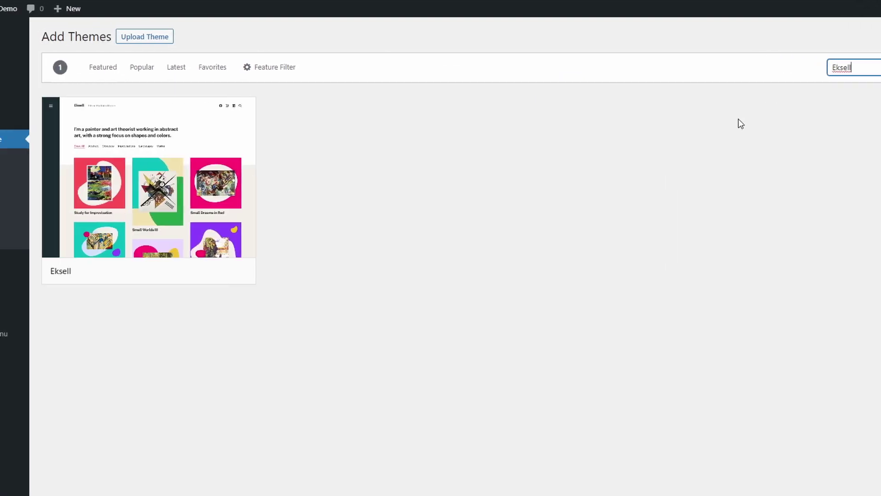
left_click(188, 273)
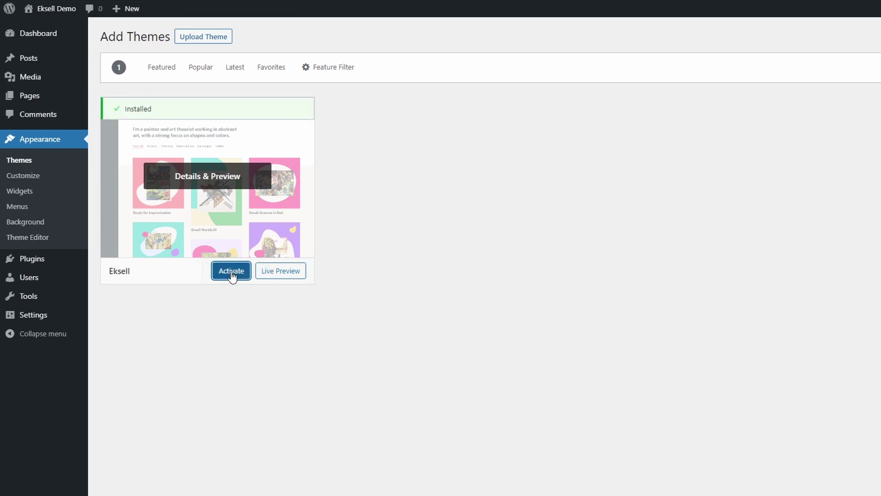
left_click(231, 272)
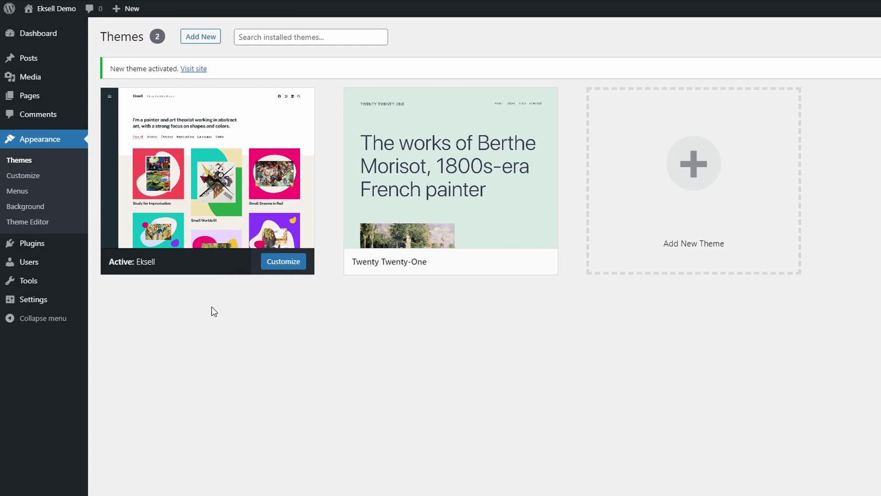
Step: Visit the front end and scroll through the Hello world! post and its comment
left_click(59, 11)
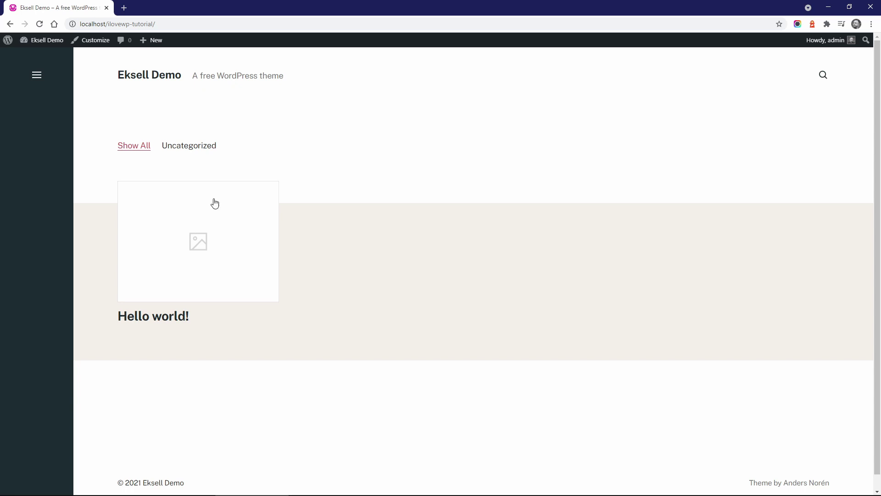
left_click(204, 247)
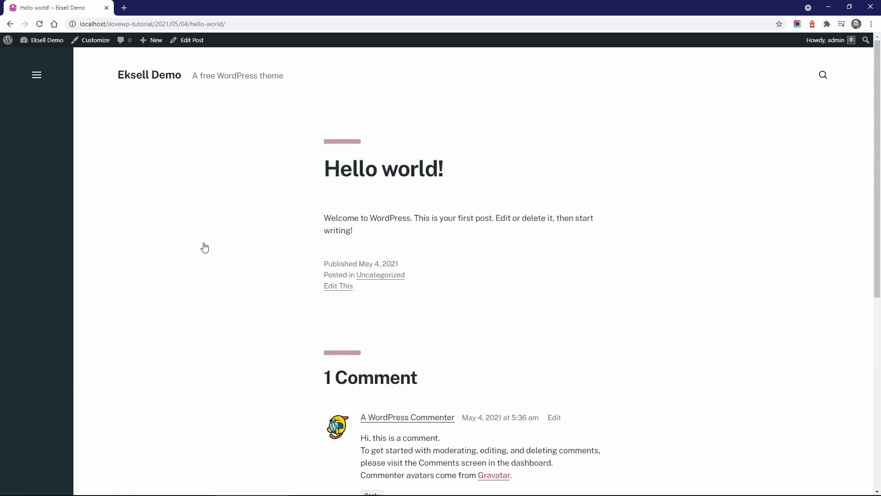
scroll(205, 247, "down", 7)
scroll(205, 247, "up", 2)
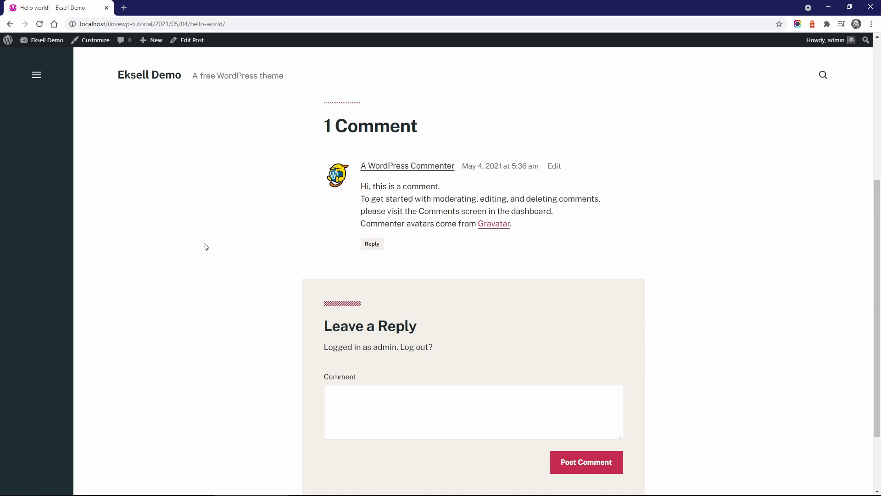
scroll(205, 247, "up", 5)
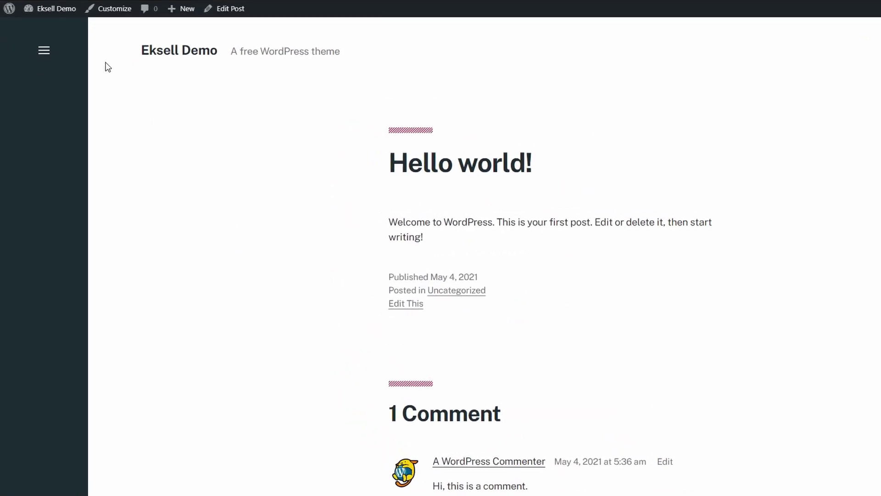
Step: Import the XML export file with the WordPress importer, including its attachments
mouse_move(58, 9)
left_click(56, 29)
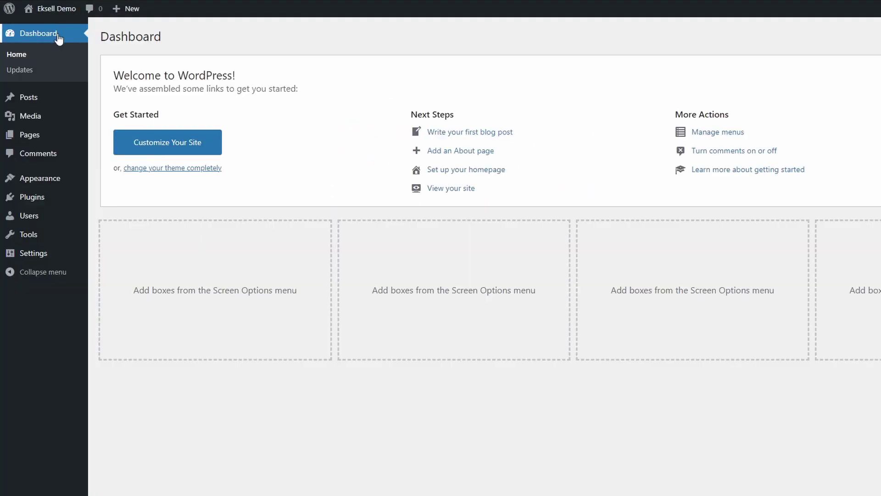
mouse_move(68, 242)
left_click(110, 253)
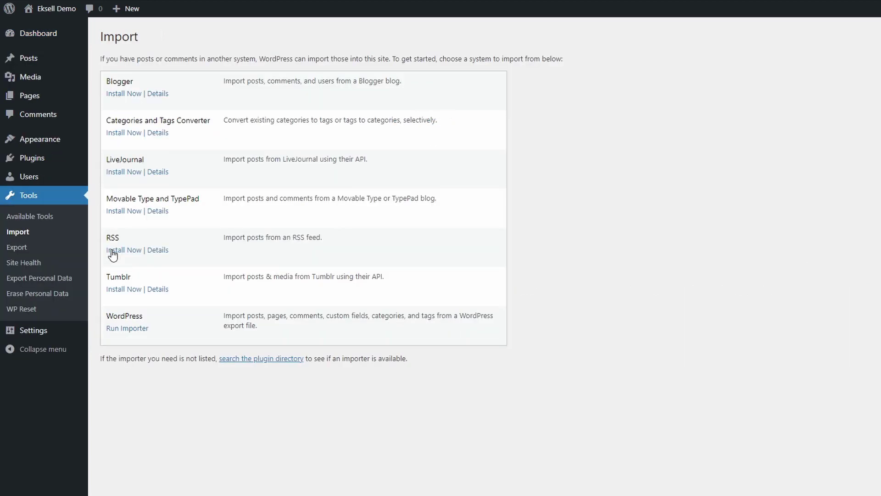
left_click(124, 328)
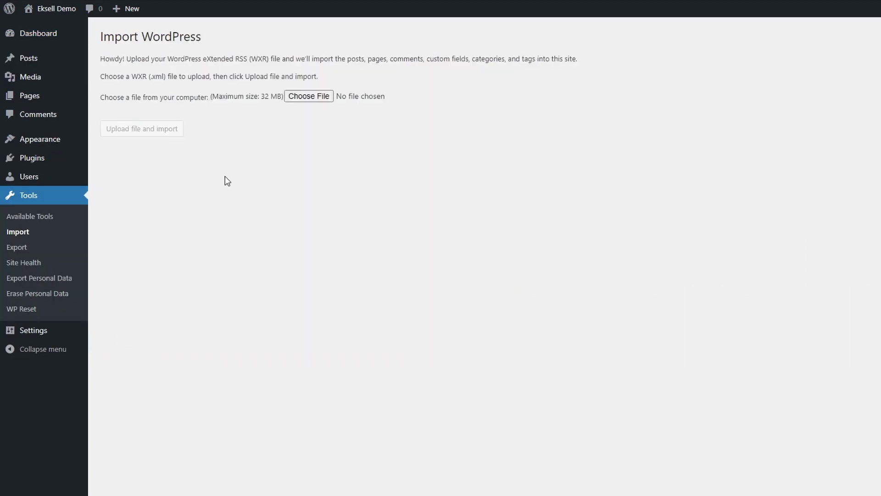
left_click(309, 96)
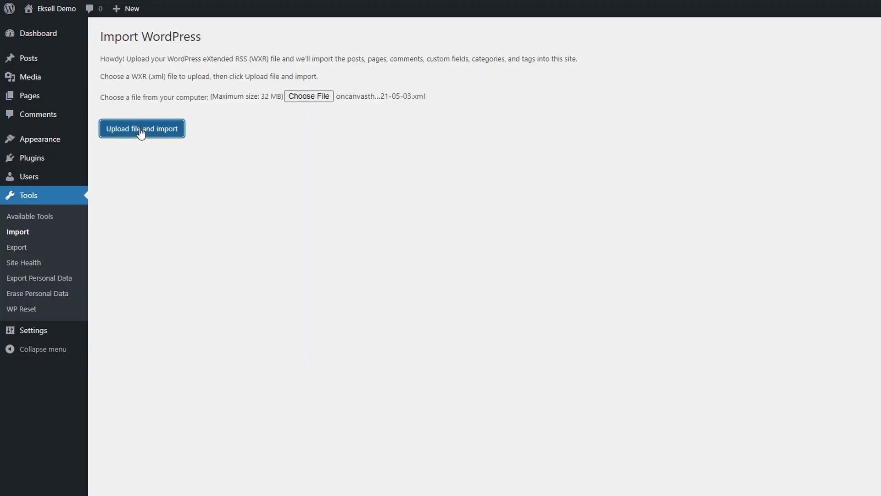
left_click(141, 132)
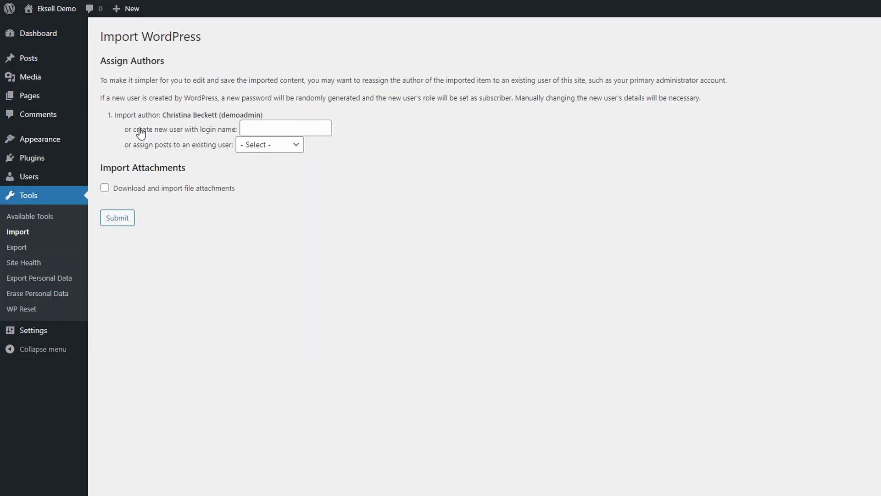
left_click(120, 220)
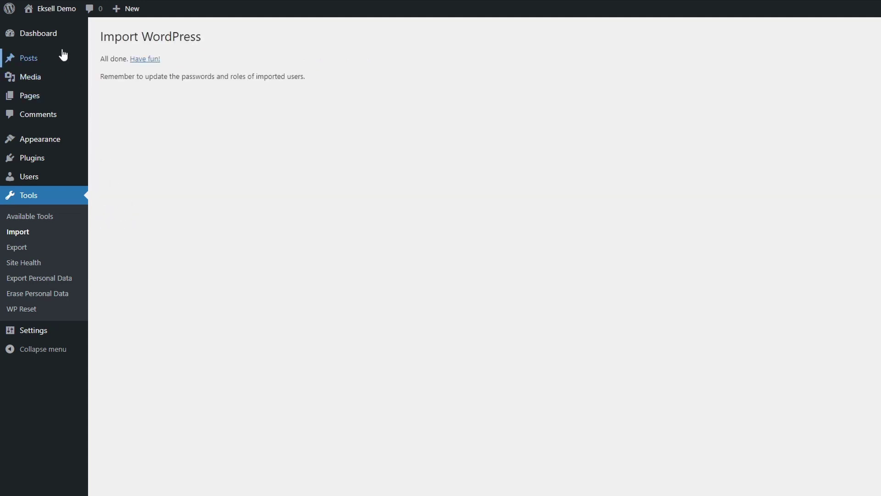
Step: Browse the front-end home page and open and close the slide-out navigation menu
left_click(53, 9)
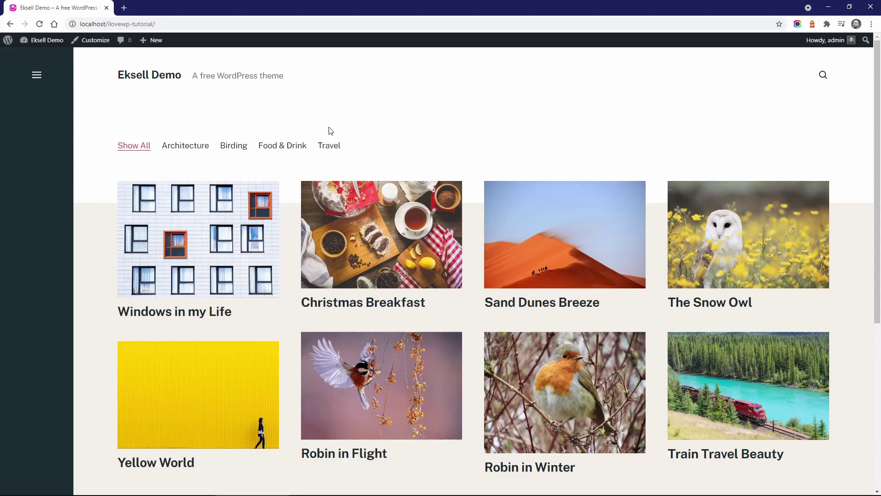
scroll(329, 128, "down", 5)
scroll(329, 126, "up", 5)
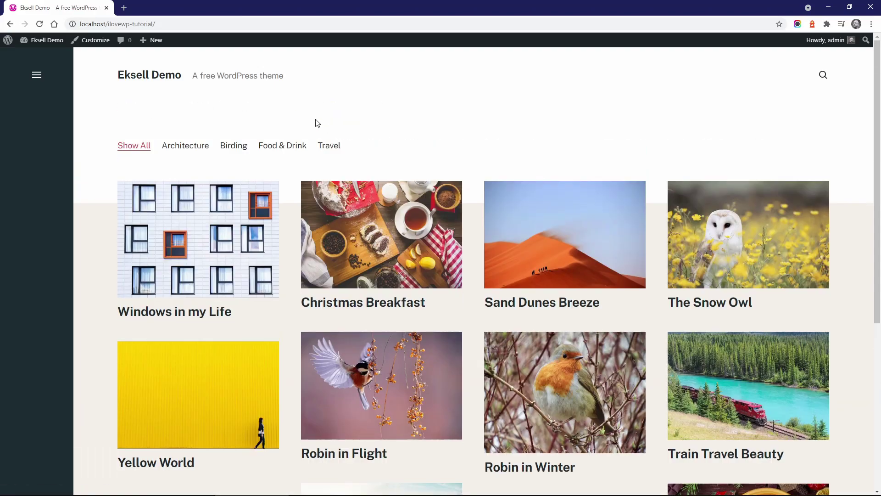
left_click(37, 78)
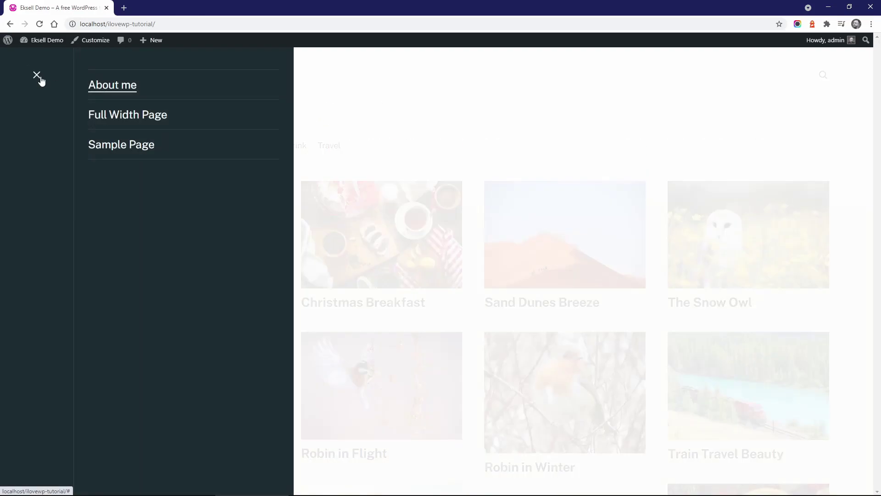
left_click(39, 78)
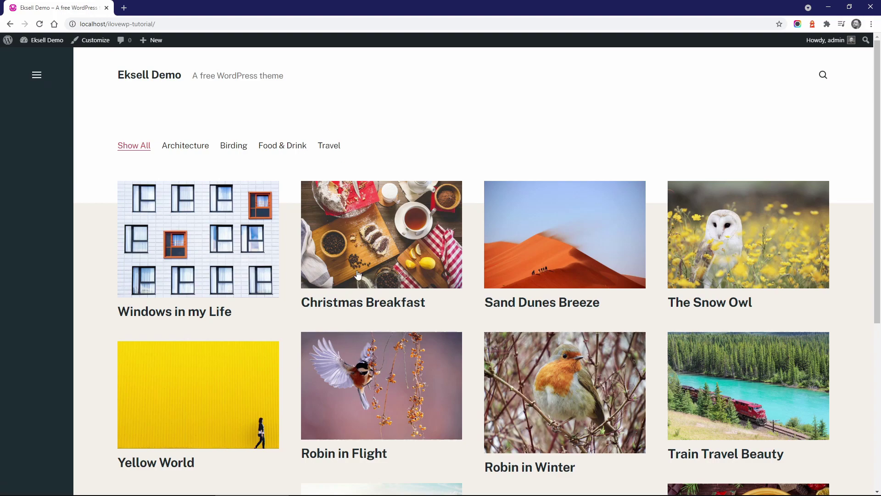
Step: Read the Robin in Flight post, return home, then go back to the Dashboard
left_click(373, 376)
scroll(372, 377, "down", 15)
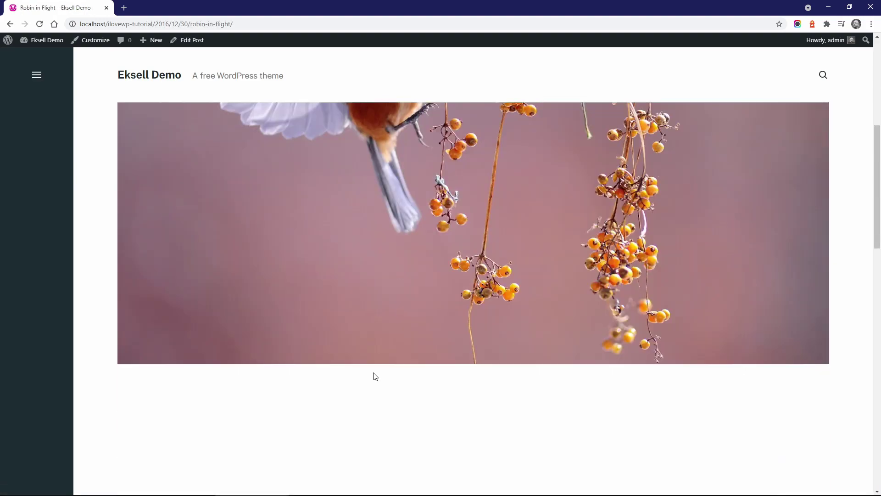
scroll(374, 373, "down", 4)
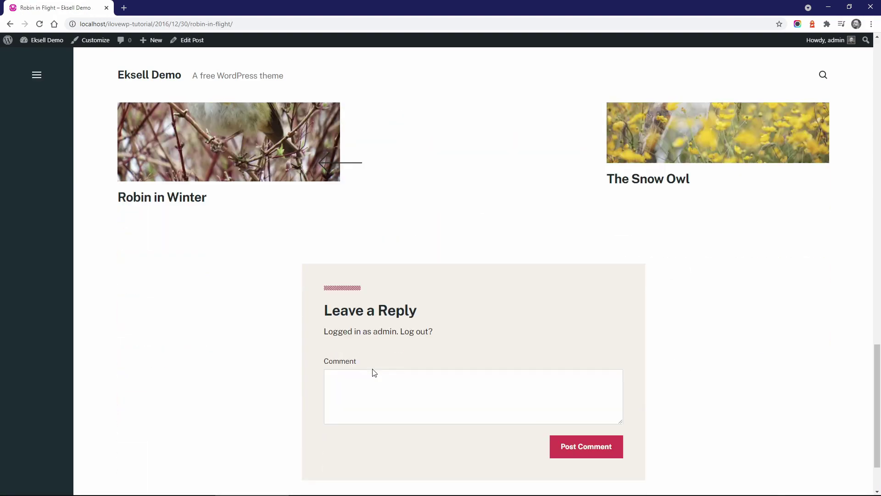
scroll(373, 372, "up", 15)
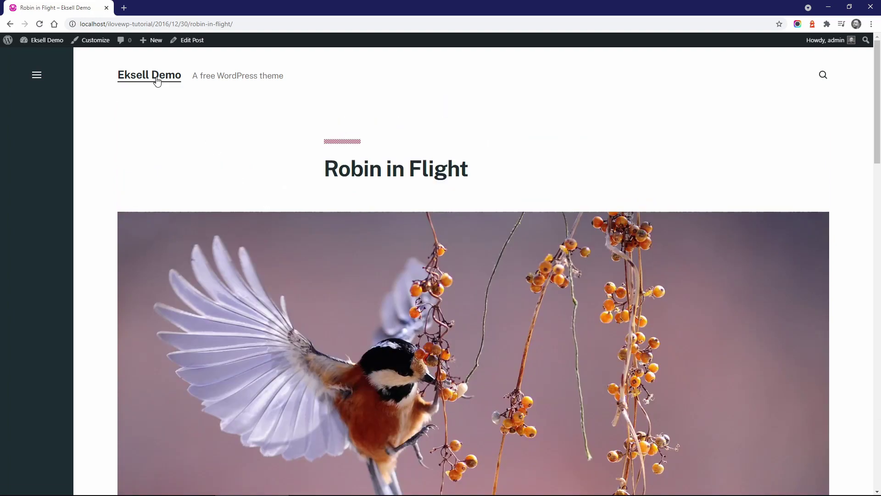
left_click(157, 78)
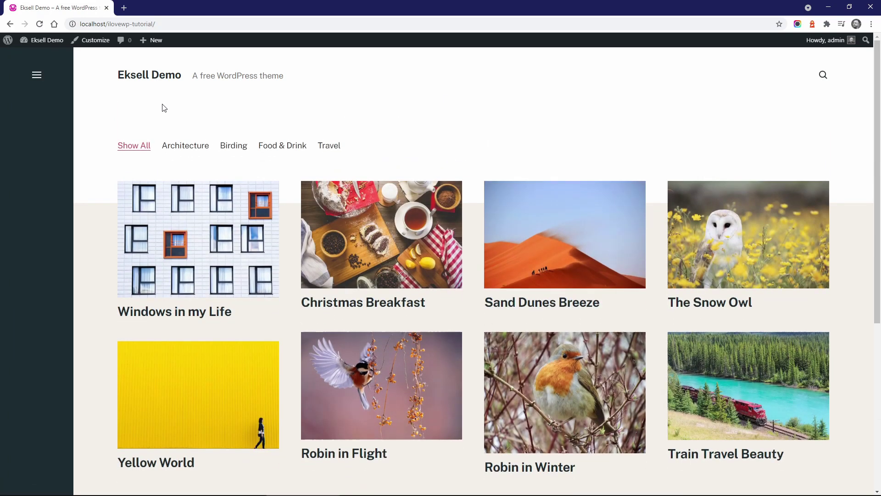
left_click(49, 56)
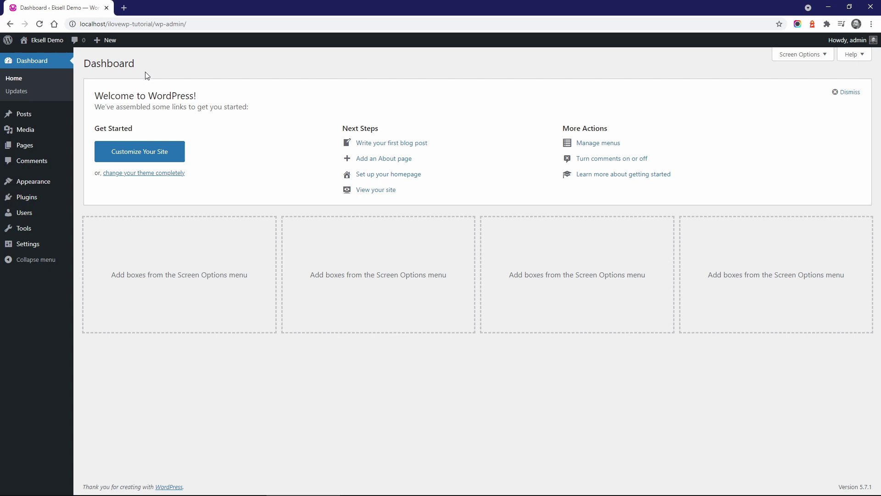
Step: In Site Identity, set the oncanvas library image as the uncropped site logo
mouse_move(59, 184)
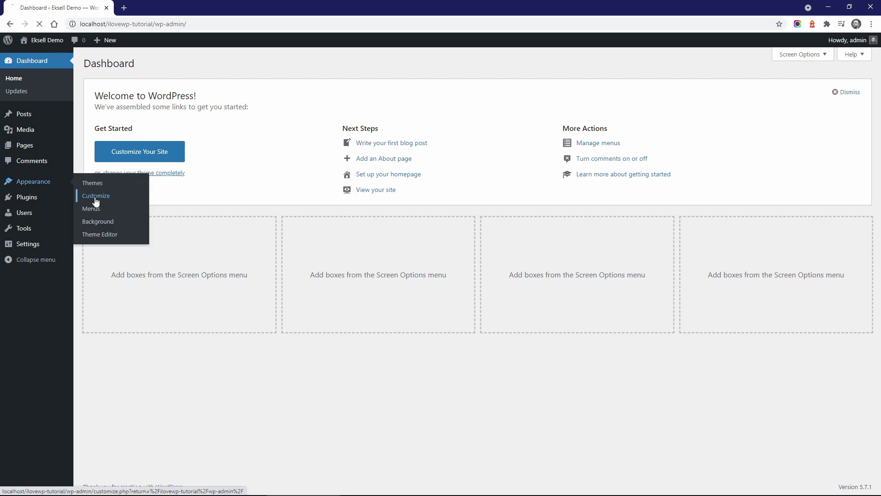
left_click(96, 197)
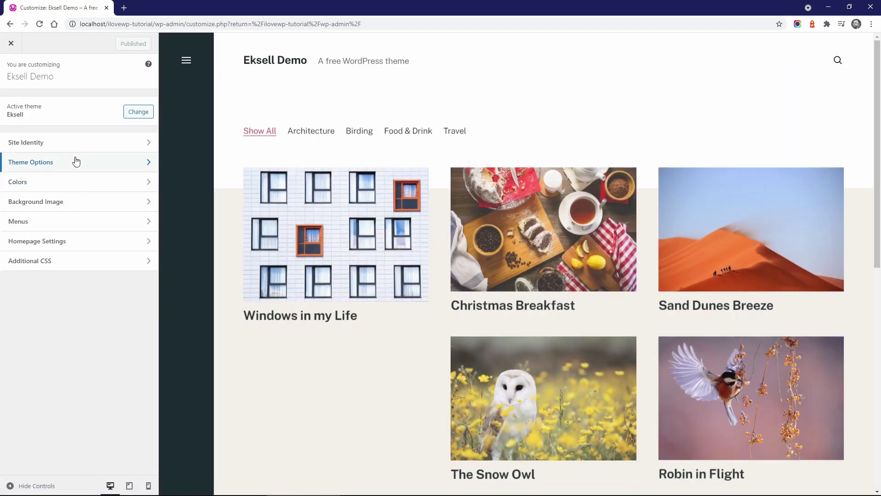
left_click(73, 143)
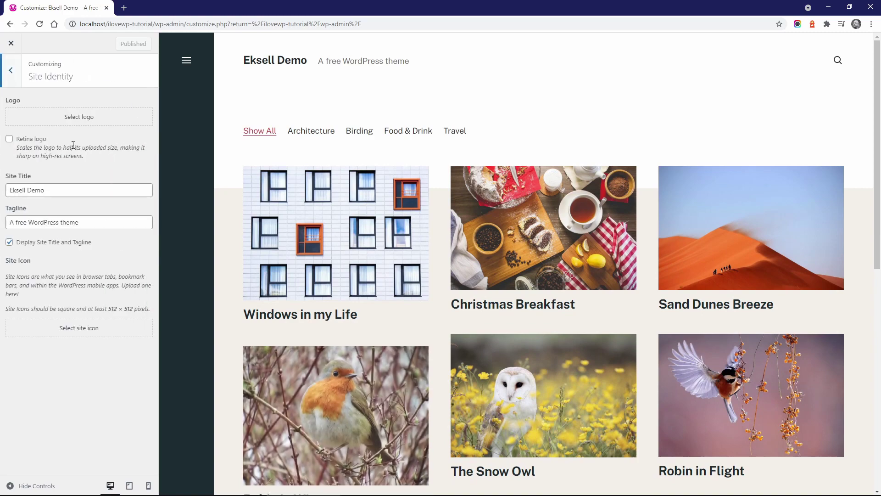
left_click(79, 118)
left_click(84, 78)
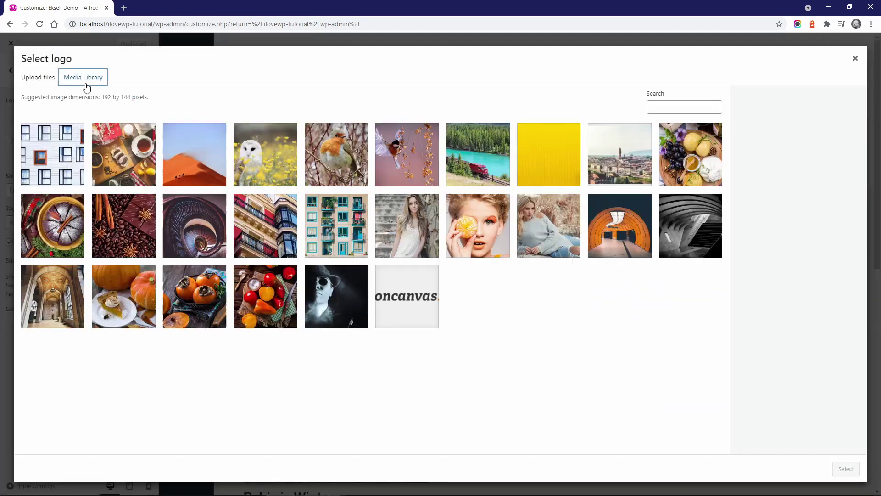
left_click(413, 301)
left_click(846, 469)
left_click(787, 467)
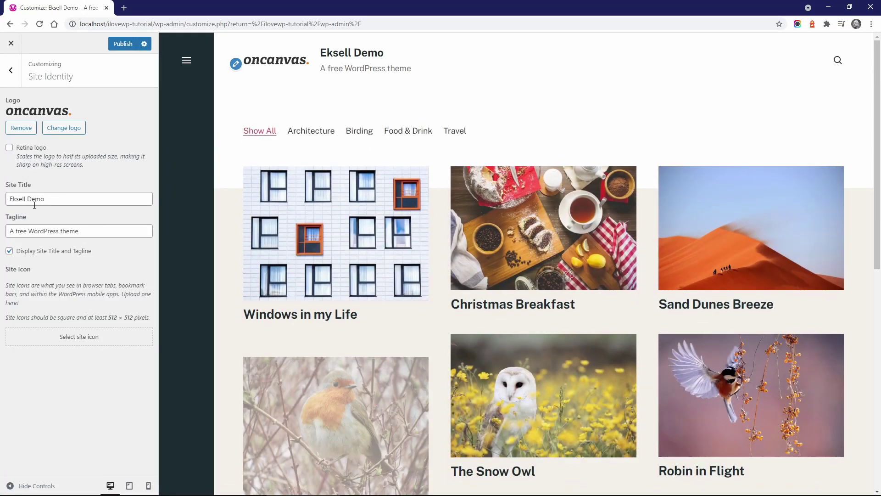
Step: Toggle Display Site Title and Tagline off and back on
left_click(33, 253)
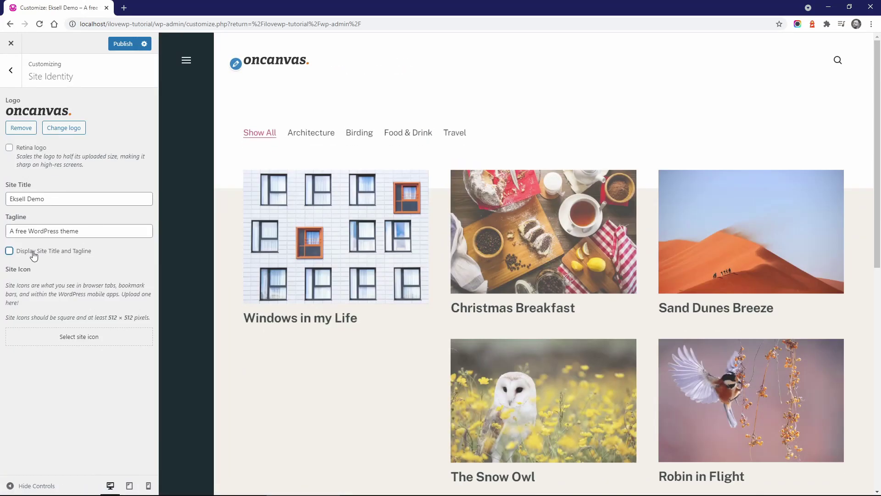
left_click(33, 253)
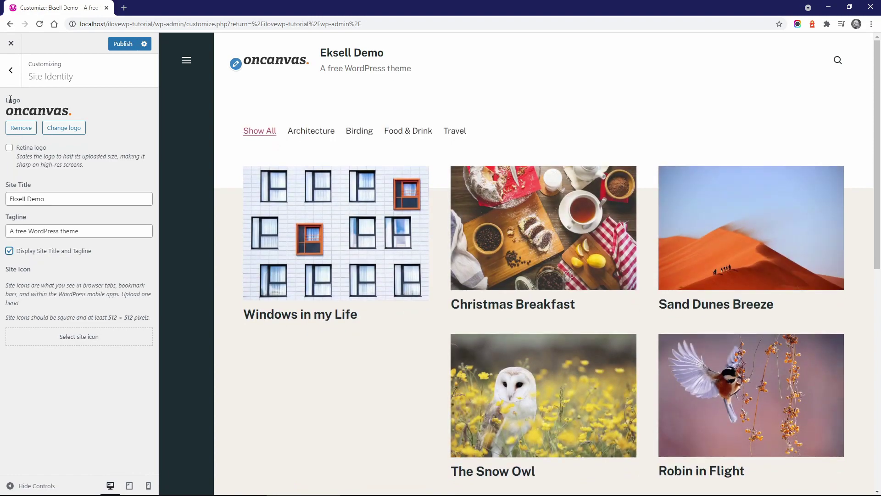
left_click(10, 70)
Step: In General Options, keep both Google Fonts and animations enabled
left_click(41, 166)
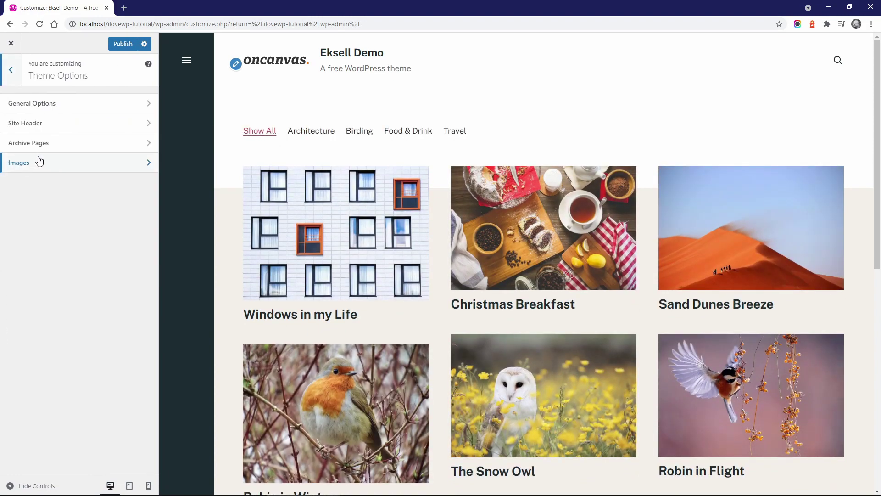
left_click(32, 107)
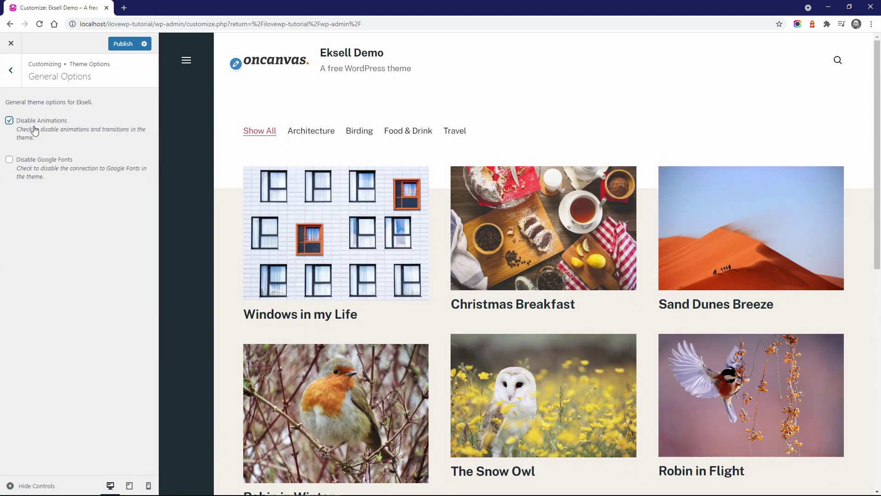
left_click(35, 160)
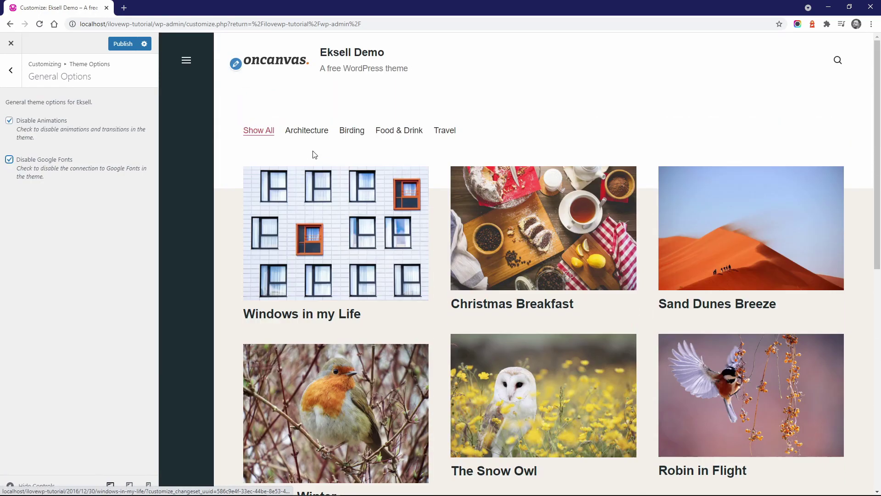
left_click(51, 121)
left_click(44, 160)
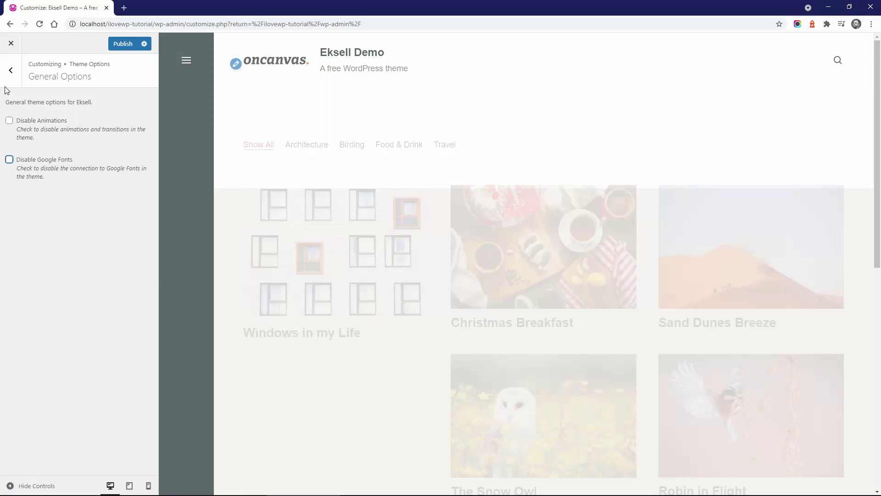
left_click(10, 70)
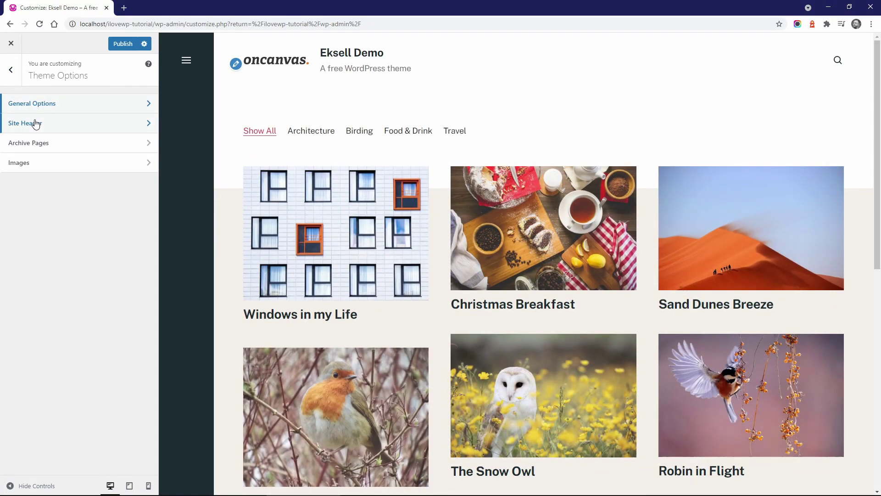
Step: Enable header search and menu button labels in Site Header, then test the preview search bar
left_click(35, 122)
left_click(33, 161)
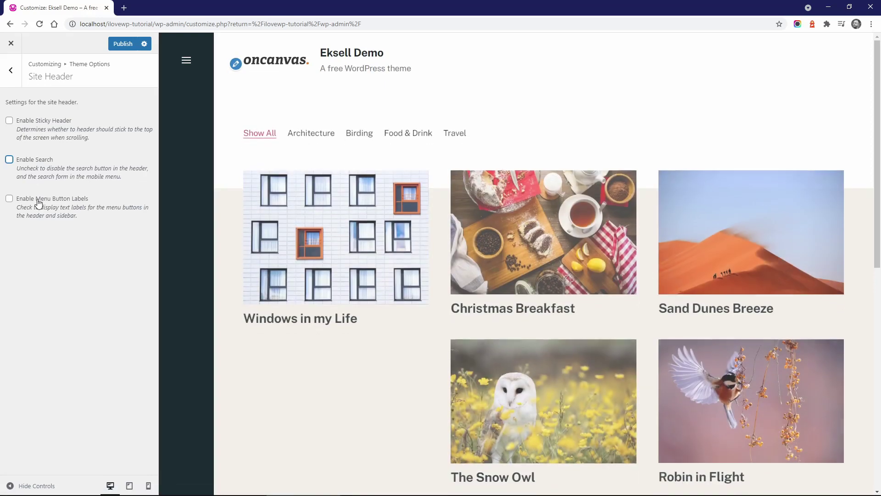
left_click(38, 202)
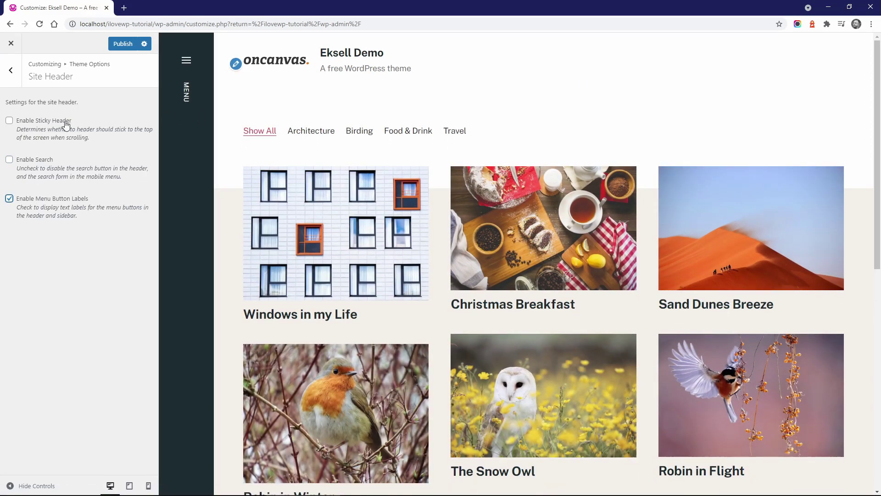
left_click(37, 161)
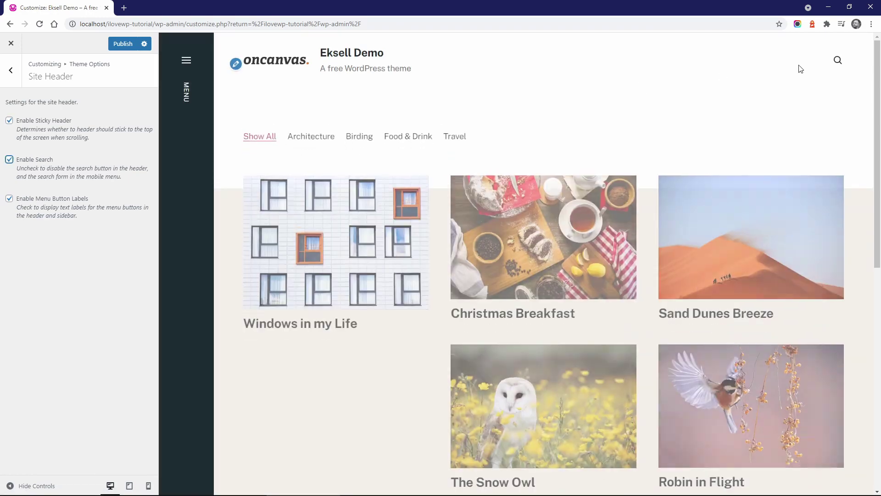
left_click(838, 60)
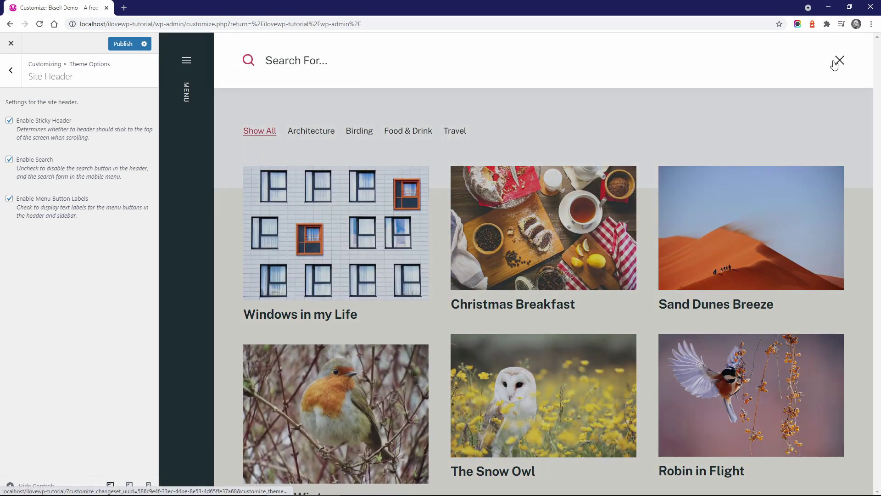
left_click(839, 60)
scroll(560, 80, "down", 4)
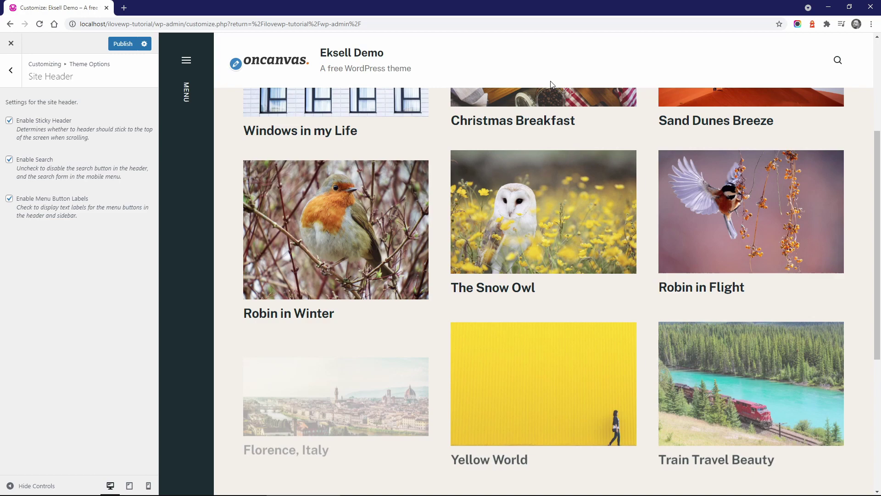
scroll(547, 85, "up", 4)
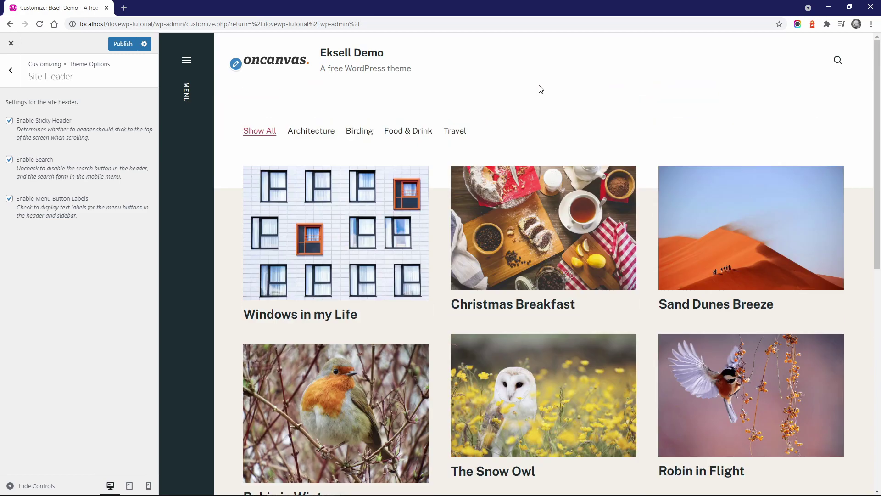
Step: In Archive Pages, paste the intro sentence and hide the category filter
left_click(11, 71)
left_click(30, 144)
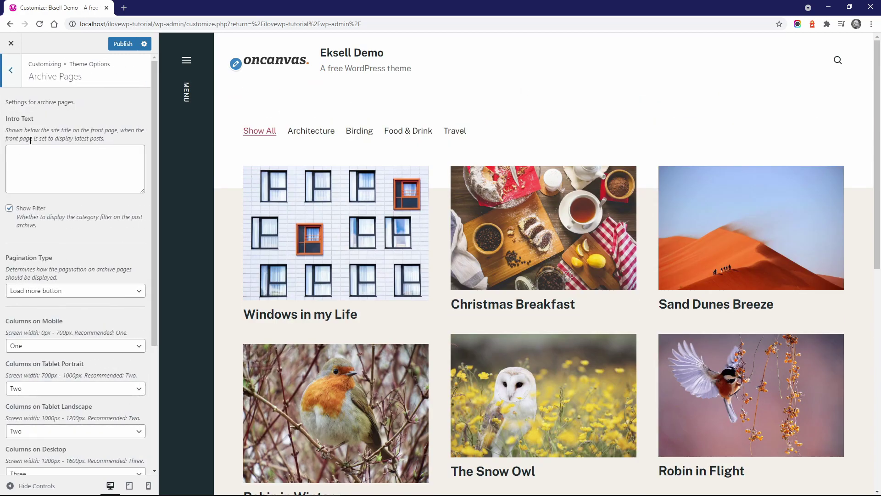
type("ILOVEWP.COM: WordPress themes, tutorials and resources for beginners and experts alike.")
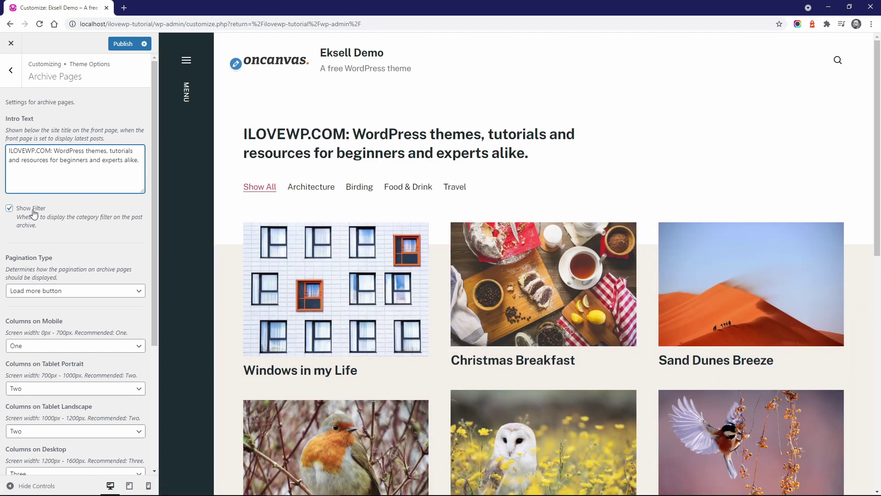
left_click(32, 209)
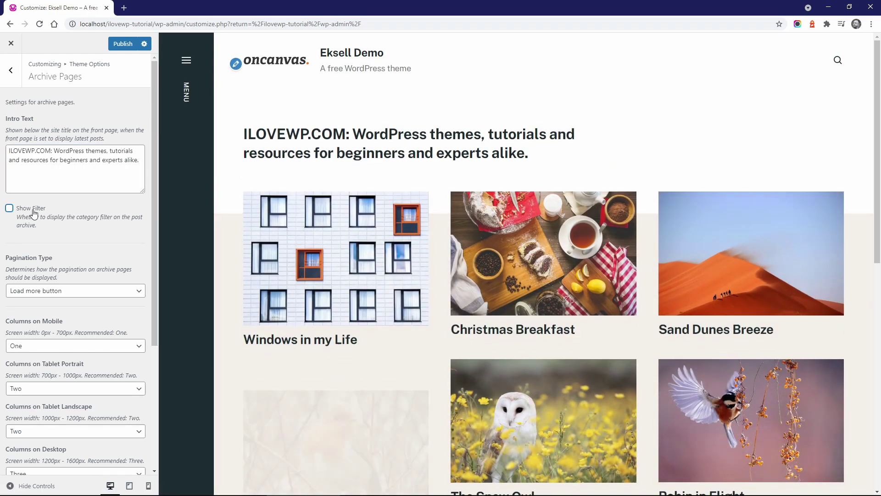
Step: Try Links pagination, then set archive pagination back to Load more button
scroll(306, 297, "down", 15)
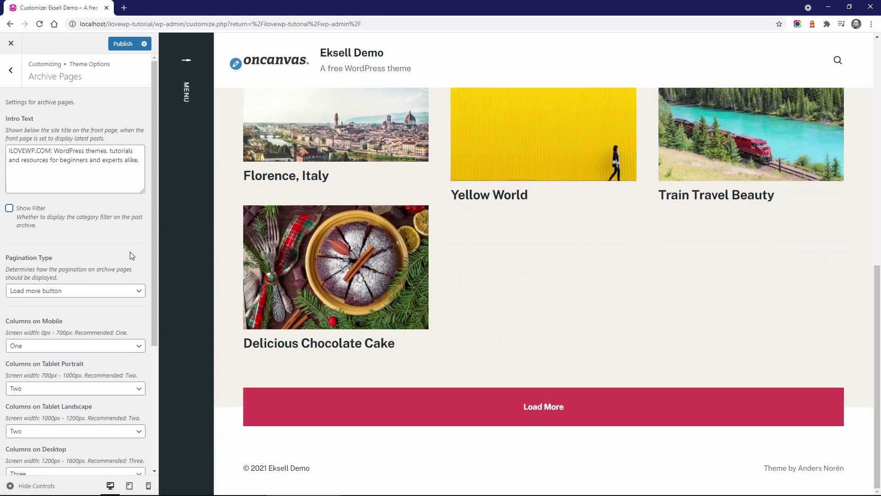
left_click(51, 290)
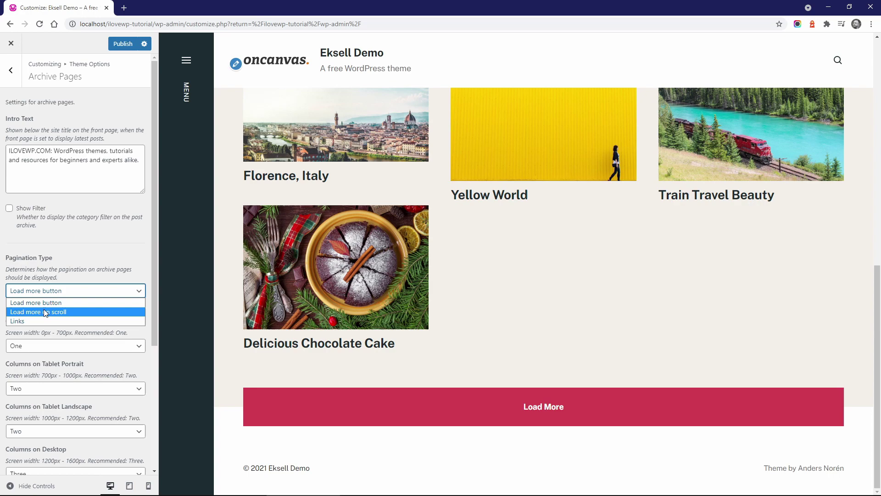
left_click(31, 320)
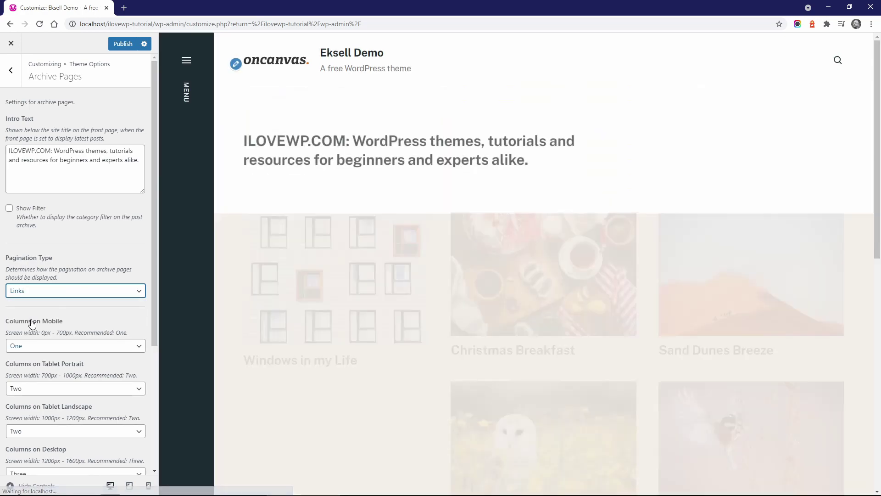
scroll(557, 332, "down", 10)
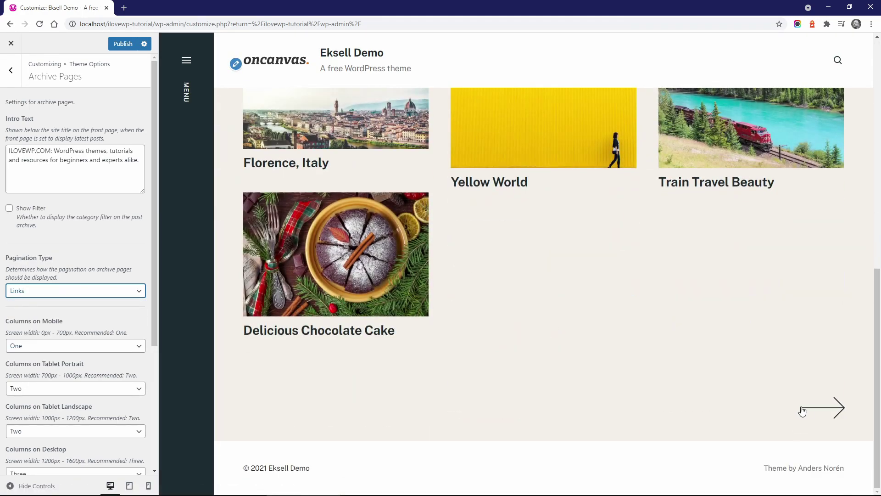
left_click(31, 294)
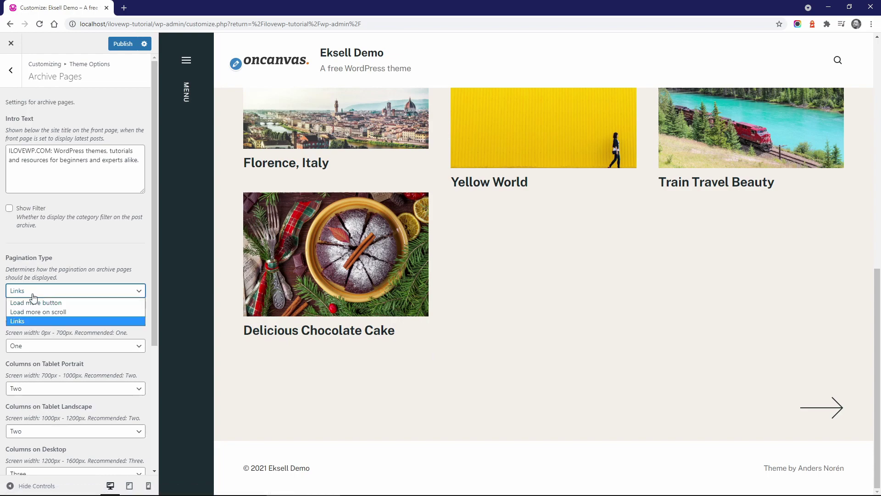
left_click(30, 301)
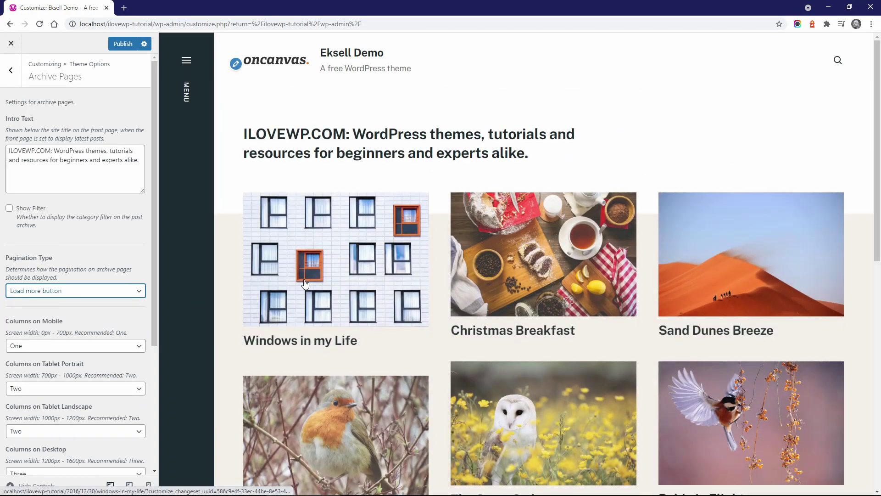
Step: Keep four archive columns on large desktops
scroll(182, 327, "down", 3)
scroll(71, 303, "down", 3)
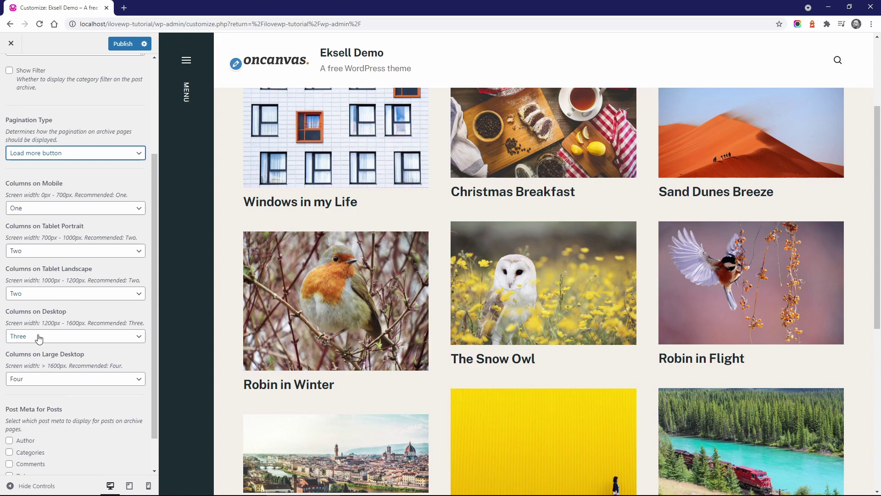
left_click(35, 382)
left_click(34, 382)
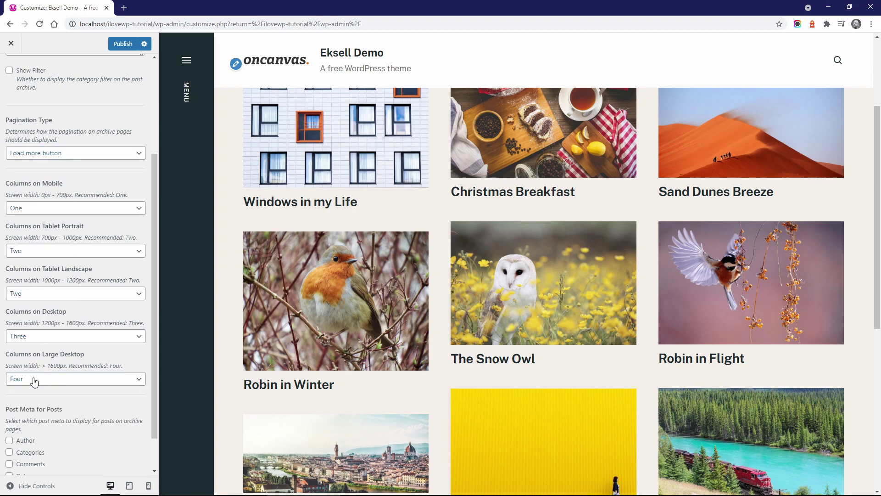
Step: Show post categories and dates in the archive post meta
scroll(65, 397, "down", 2)
scroll(214, 391, "down", 4)
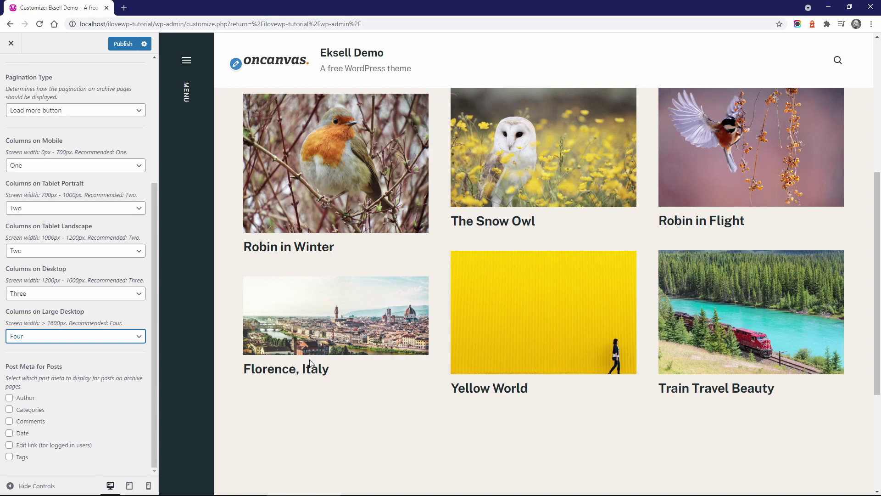
left_click(27, 409)
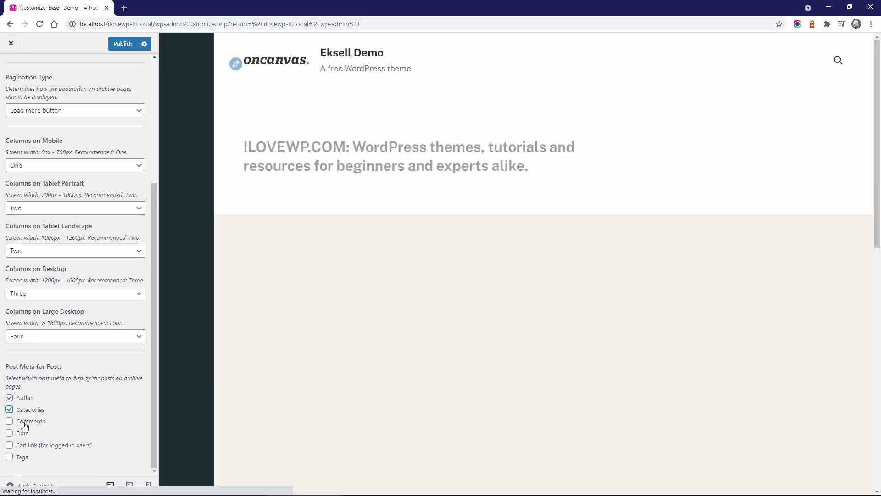
left_click(21, 433)
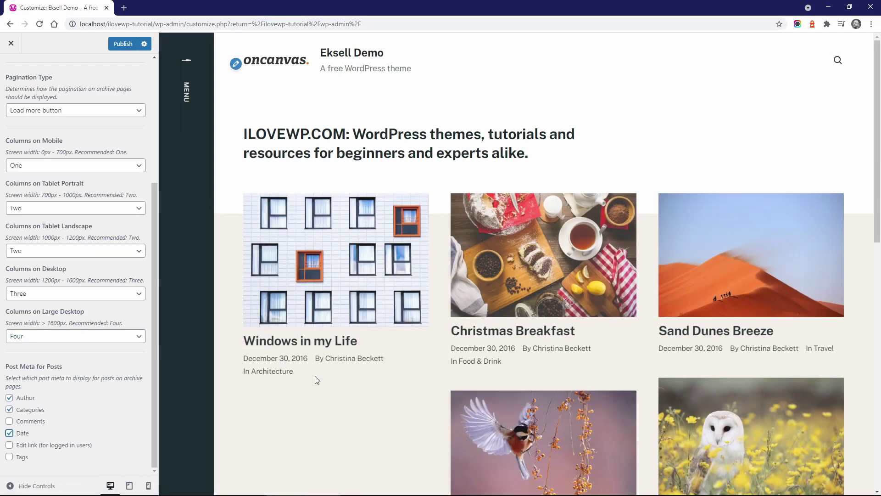
scroll(449, 361, "down", 1)
scroll(449, 360, "down", 4)
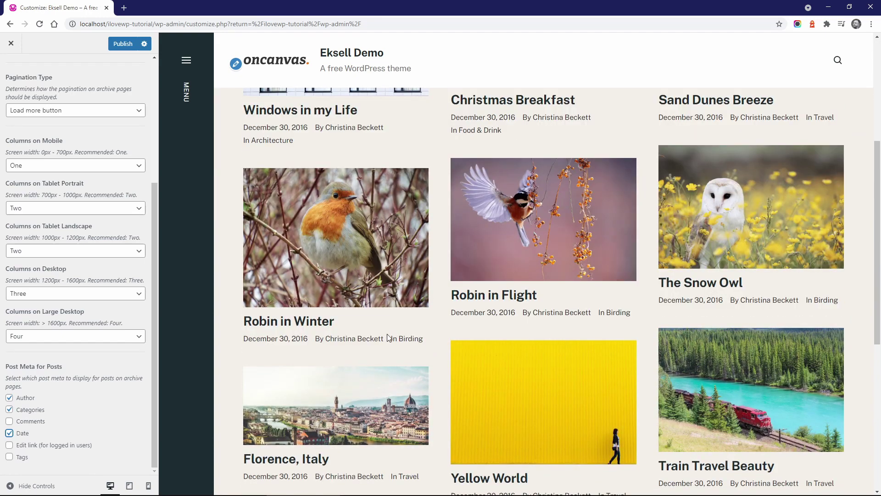
scroll(388, 338, "up", 5)
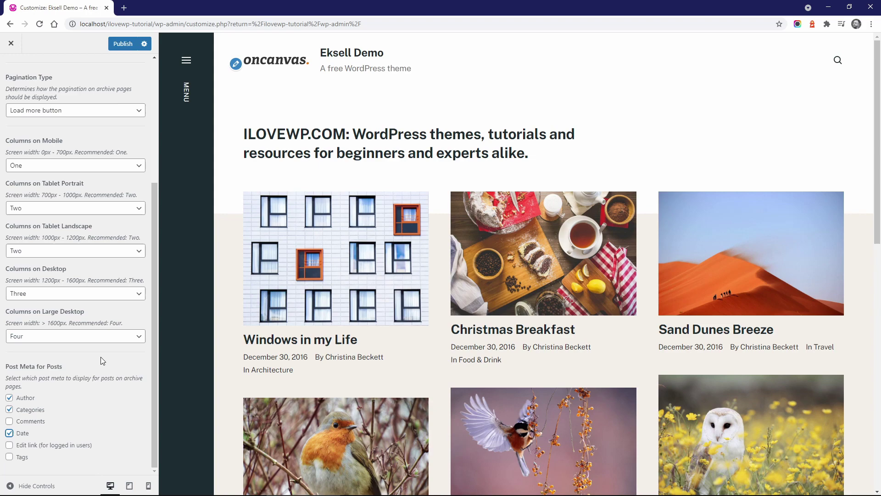
scroll(72, 275, "up", 4)
Step: In Colors, make the background near black and the accent yellow
left_click(11, 74)
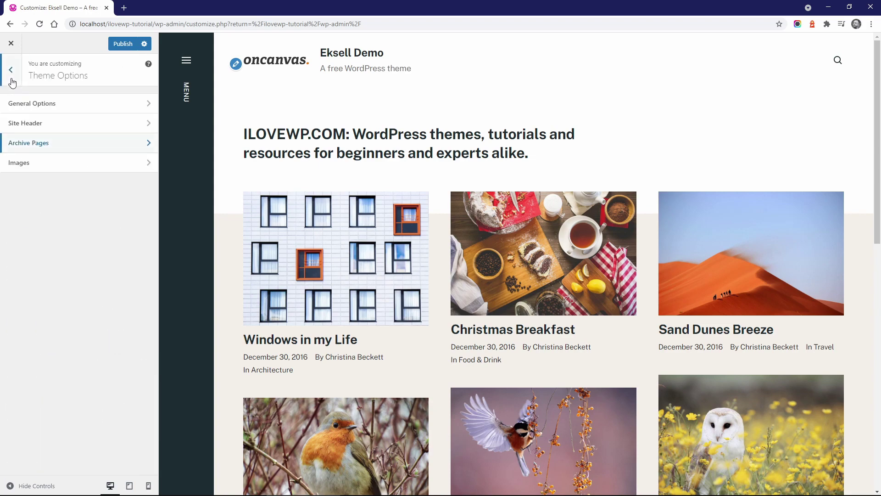
left_click(11, 80)
left_click(36, 184)
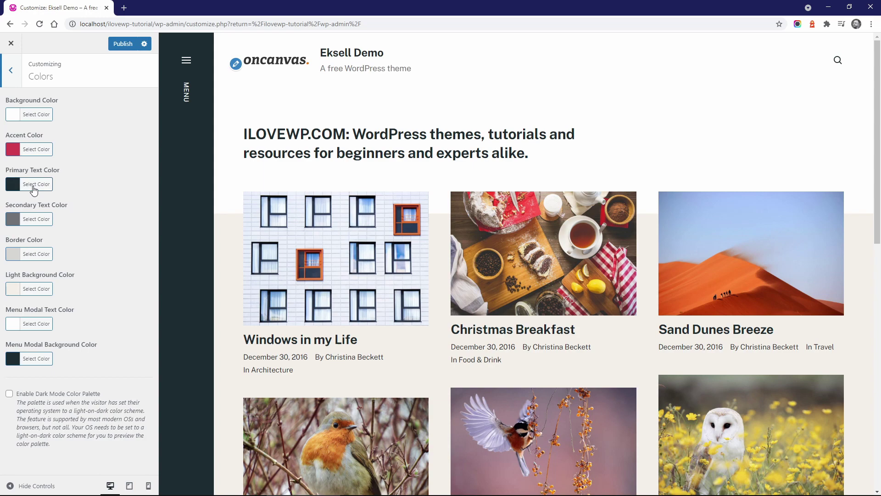
left_click(38, 114)
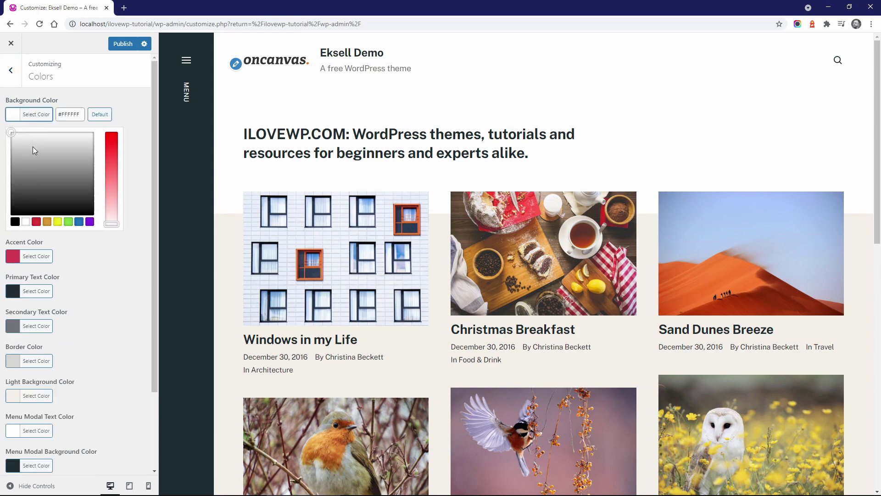
left_click_drag(33, 147, 11, 204)
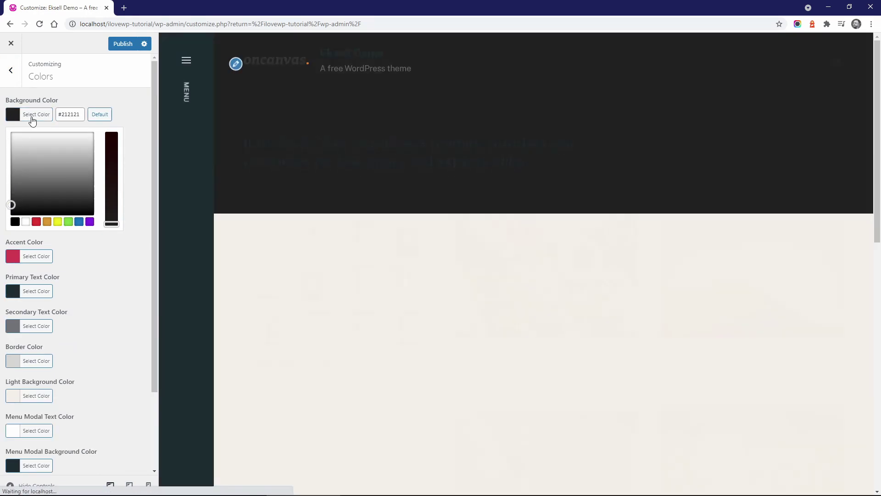
left_click(30, 115)
left_click(33, 150)
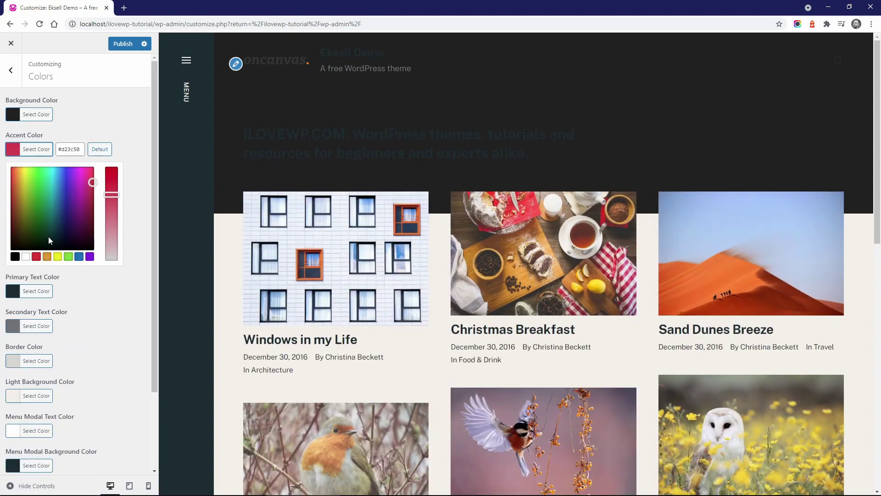
left_click(57, 256)
left_click(32, 149)
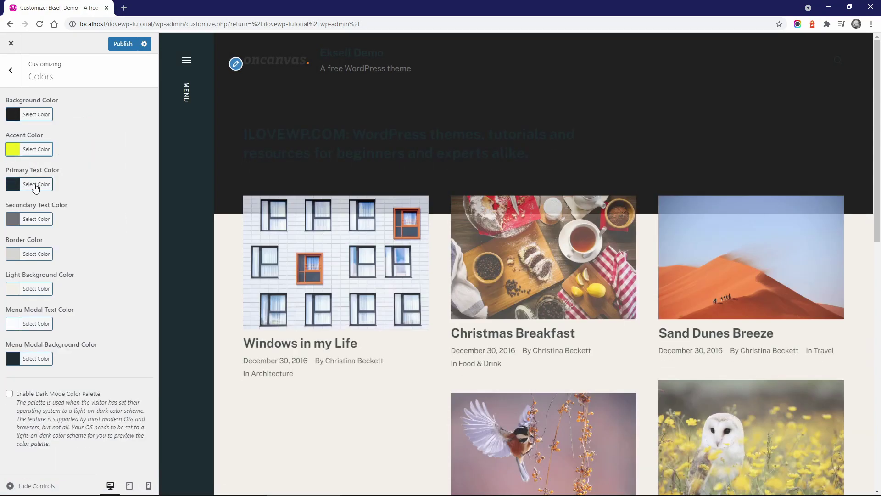
Step: Set primary text to white and secondary text to light grey #cccccc
left_click(34, 184)
left_click(26, 291)
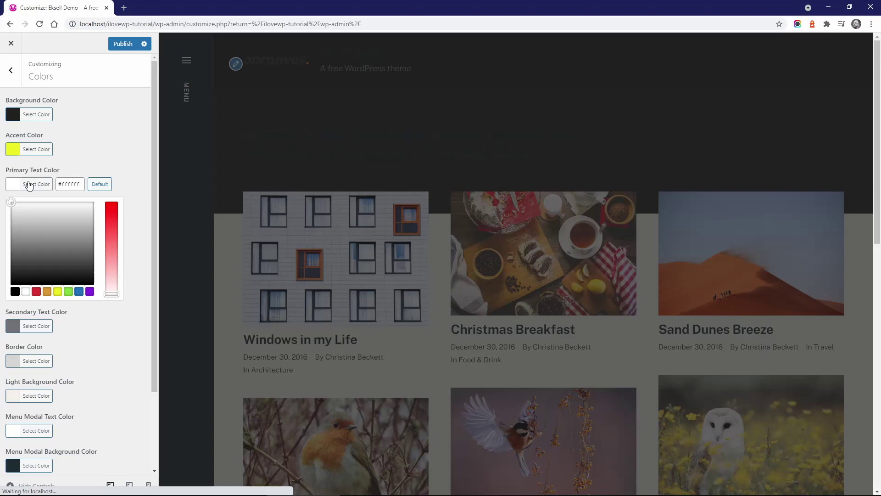
left_click(30, 184)
left_click(32, 220)
left_click(26, 326)
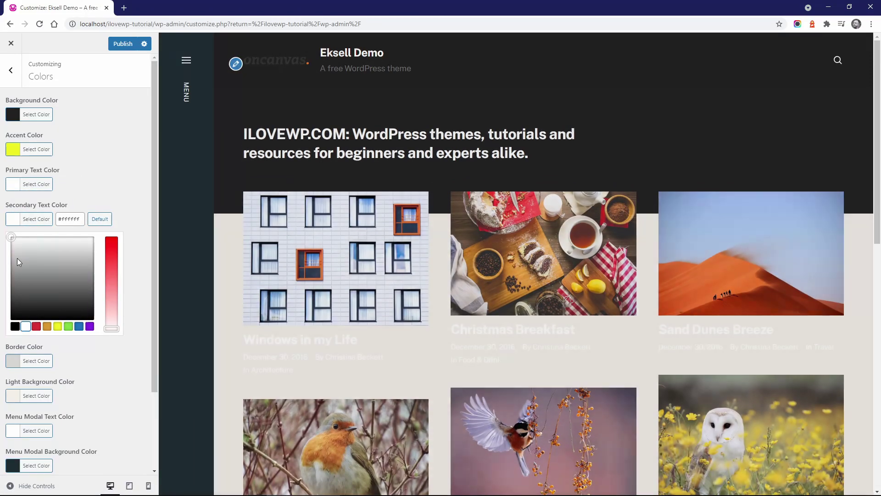
left_click(11, 252)
left_click(29, 219)
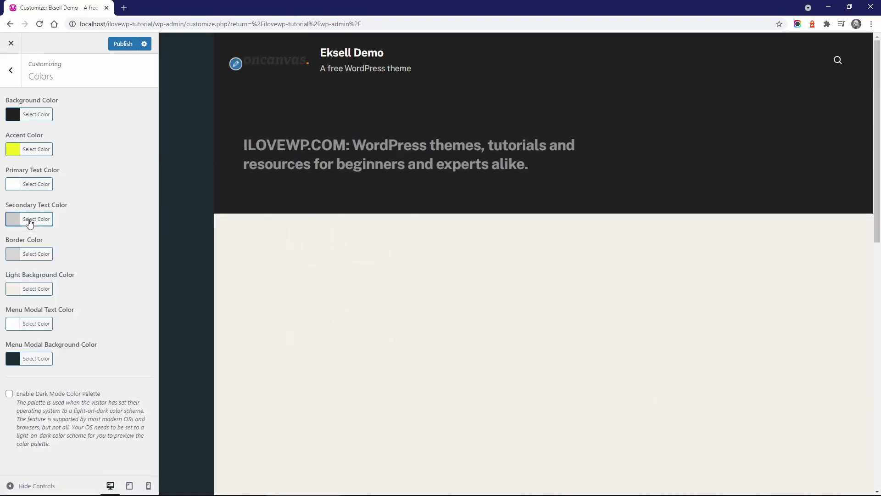
Step: Set the border colour to white and the light background to grey #717570
left_click(37, 254)
left_click(25, 362)
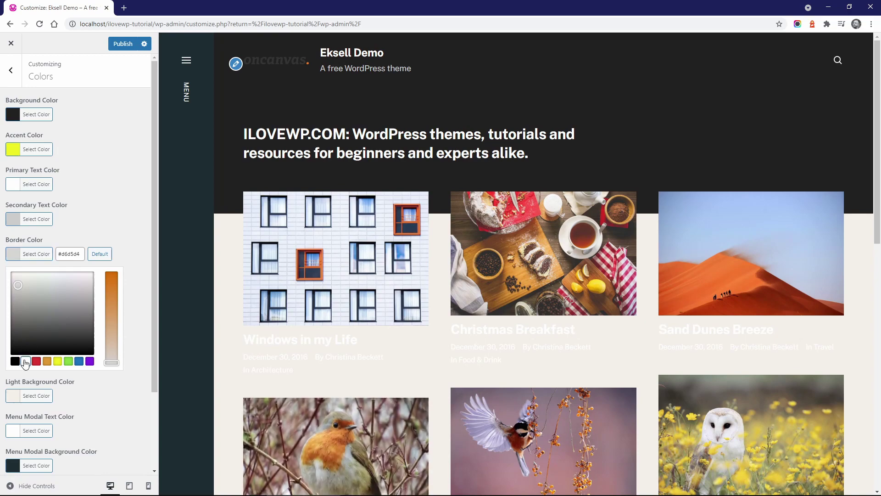
left_click(33, 254)
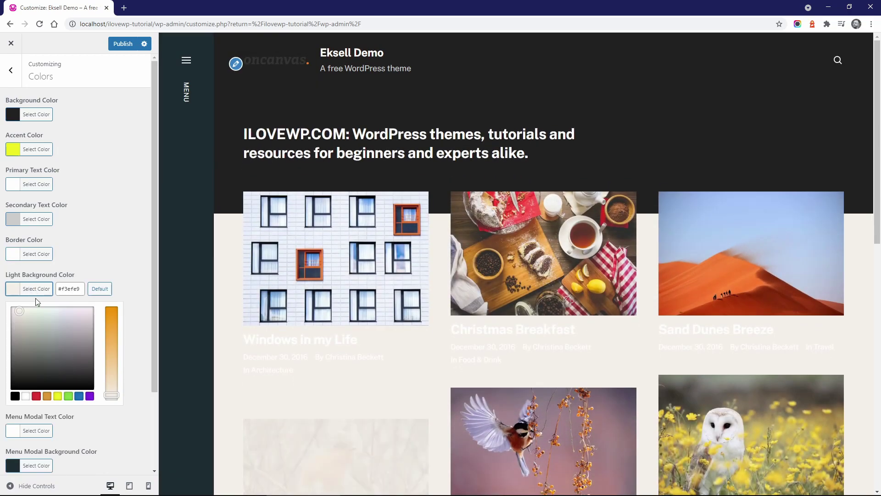
left_click_drag(27, 334, 35, 353)
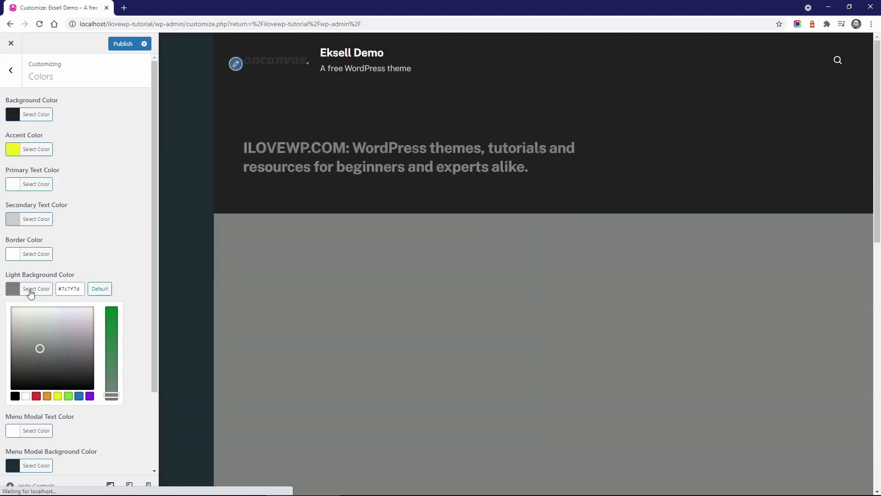
left_click(33, 290)
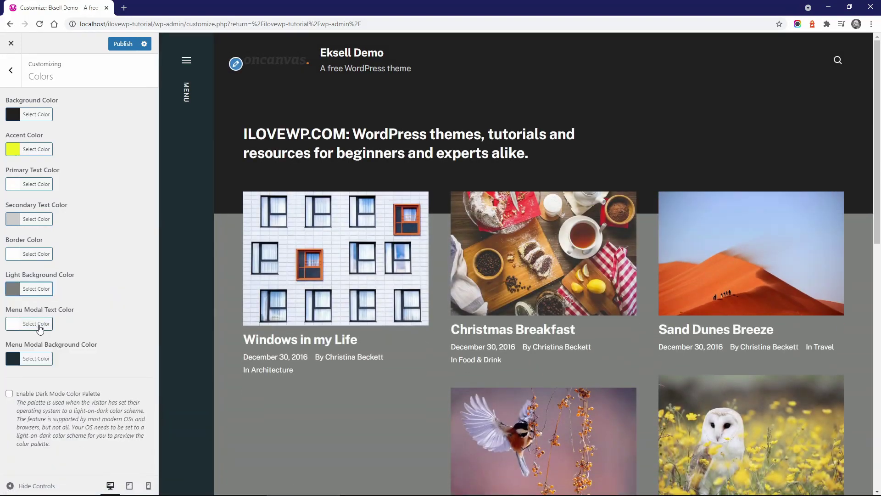
Step: Give the menu modal a white background with black text and publish the colours
scroll(247, 275, "down", 3)
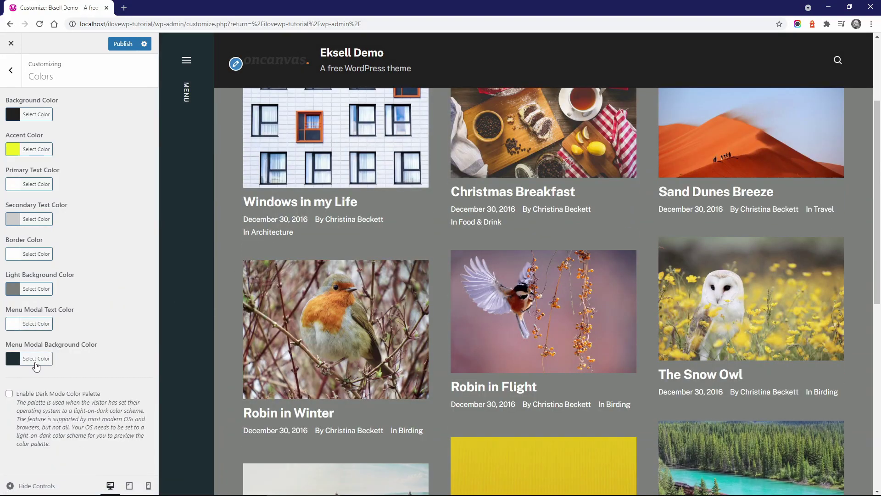
left_click(36, 359)
left_click(25, 467)
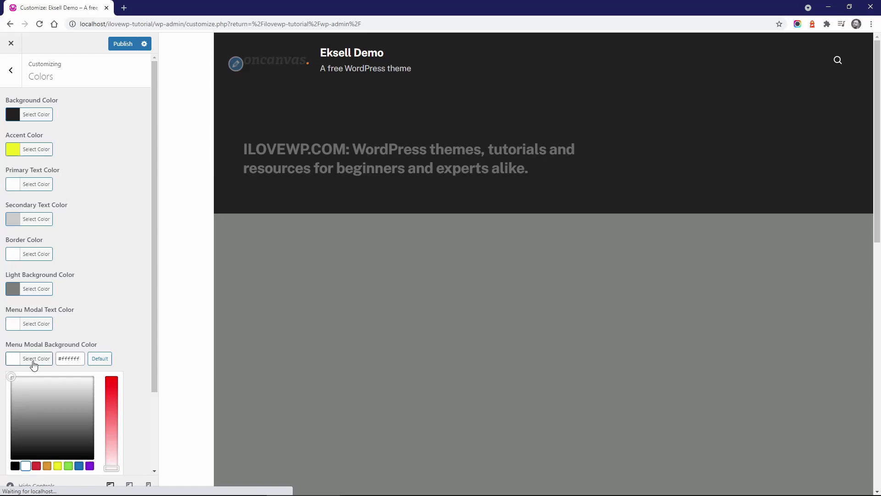
left_click(33, 358)
left_click(36, 324)
left_click(17, 433)
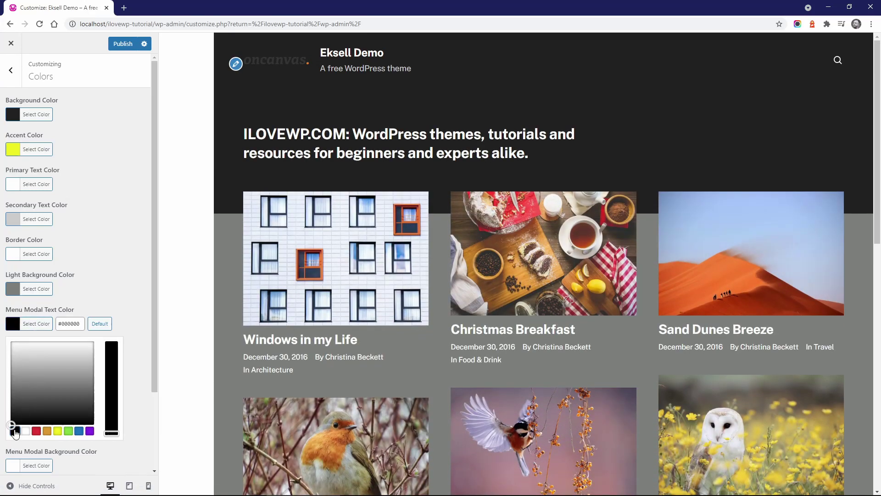
left_click(36, 323)
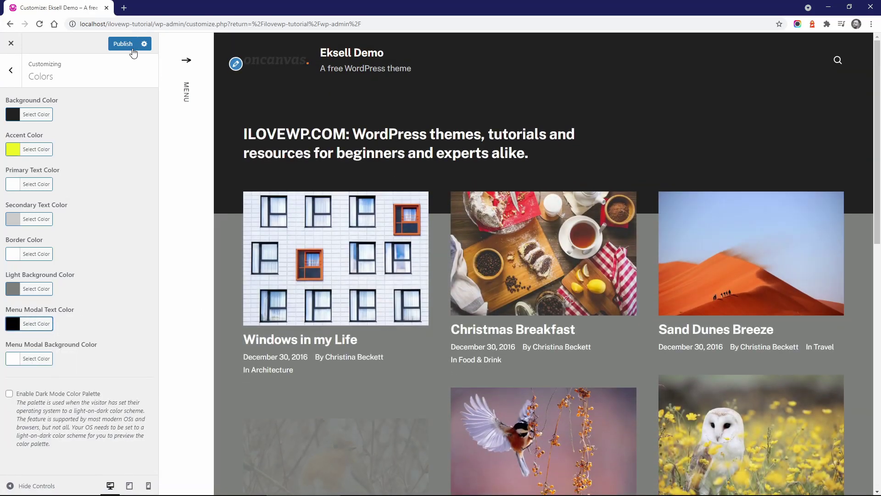
left_click(116, 47)
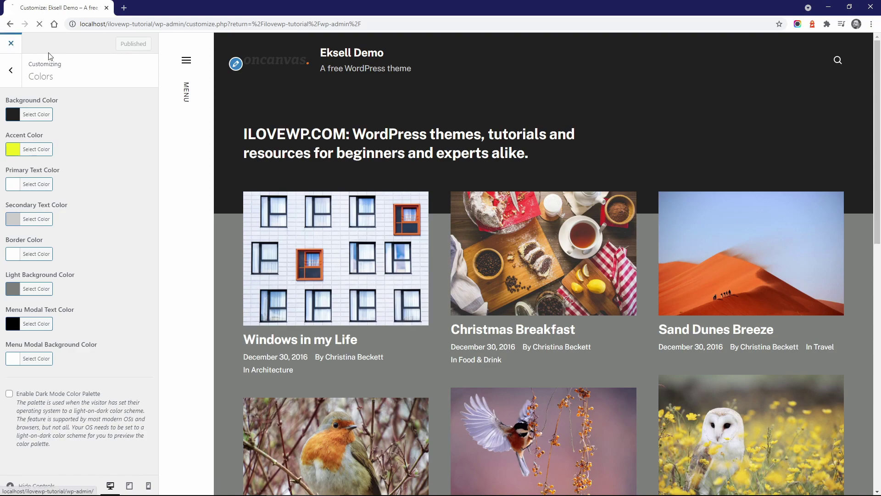
Step: Title the new post 'New Post Example' and paste three Lorem paragraphs into the body
scroll(155, 113, "down", 6)
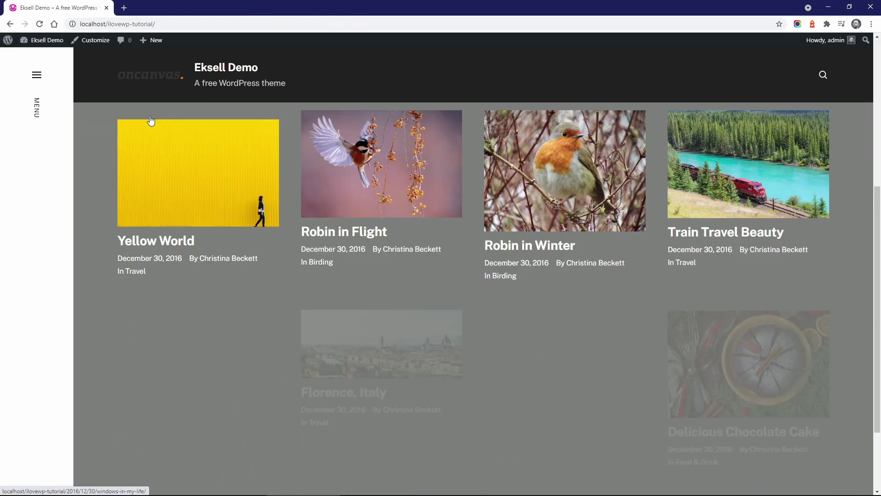
scroll(150, 120, "down", 2)
scroll(150, 127, "up", 6)
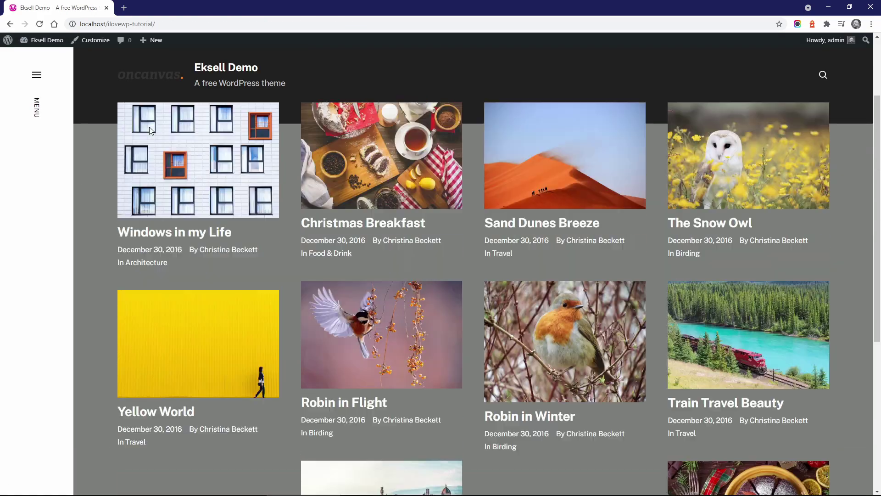
scroll(150, 129, "up", 2)
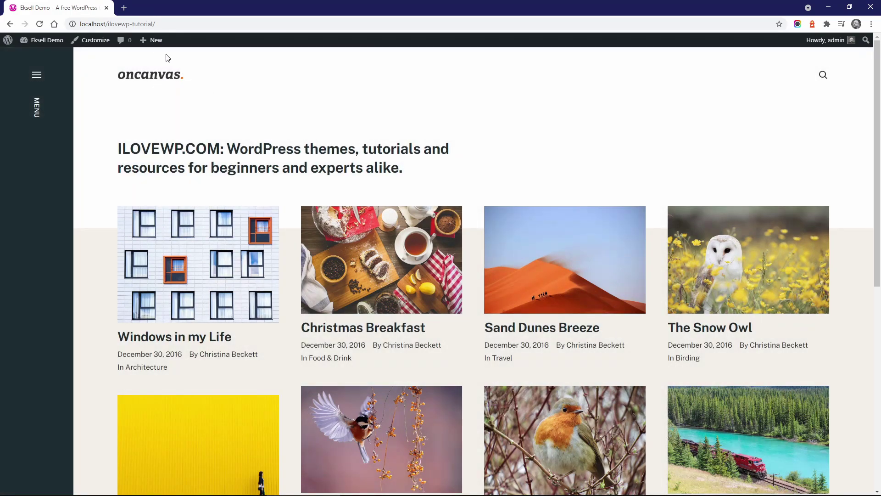
mouse_move(155, 43)
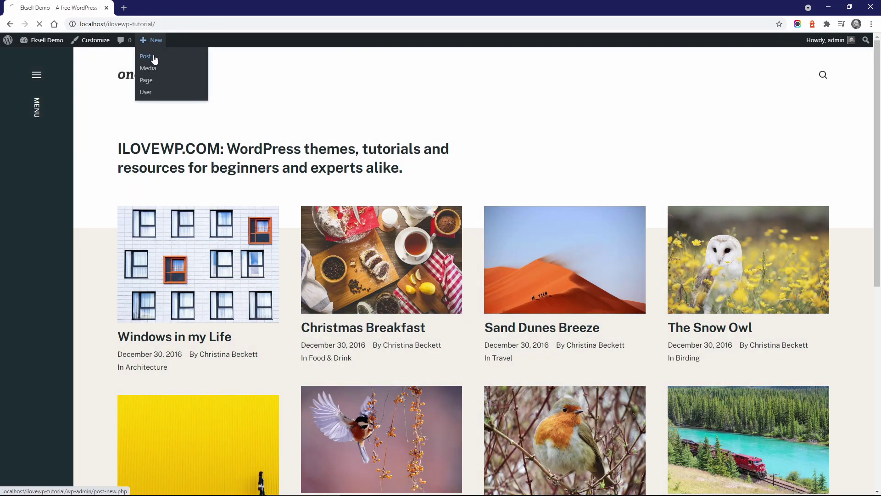
type("New Post Example")
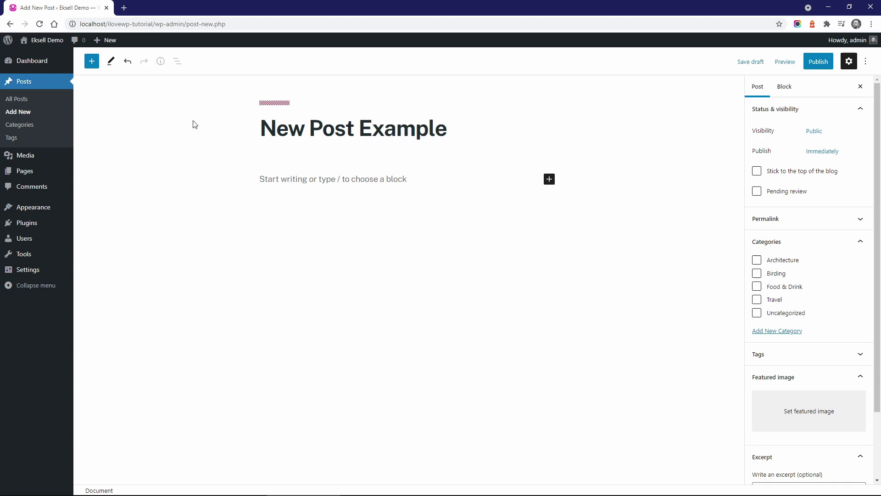
left_click(279, 229)
key("ctrl+v")
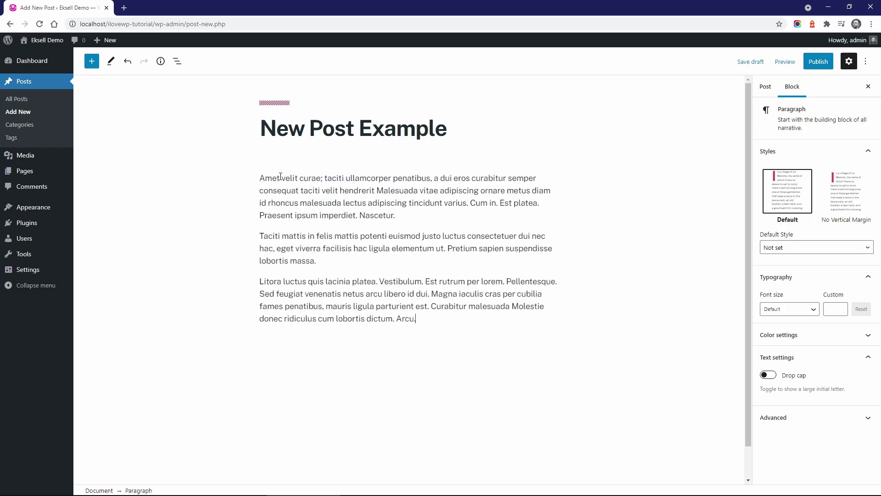
Step: Set the balcony photo from the library as the featured image
left_click(768, 94)
left_click(798, 409)
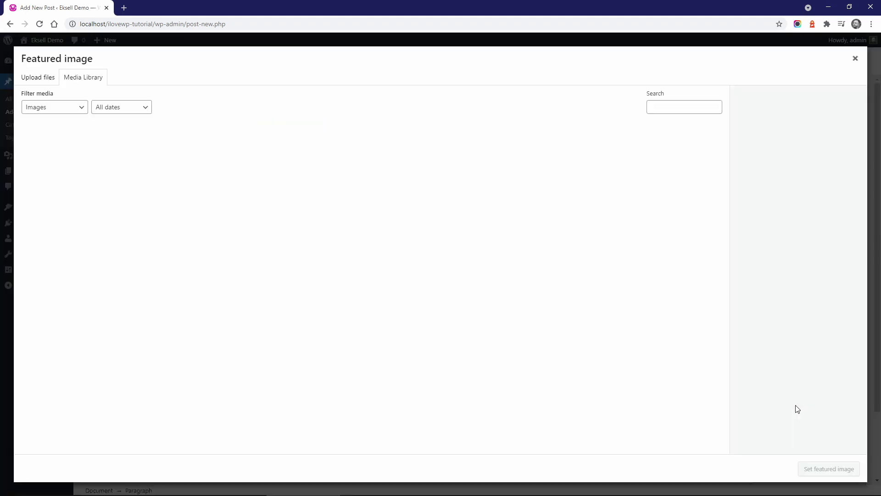
left_click(274, 252)
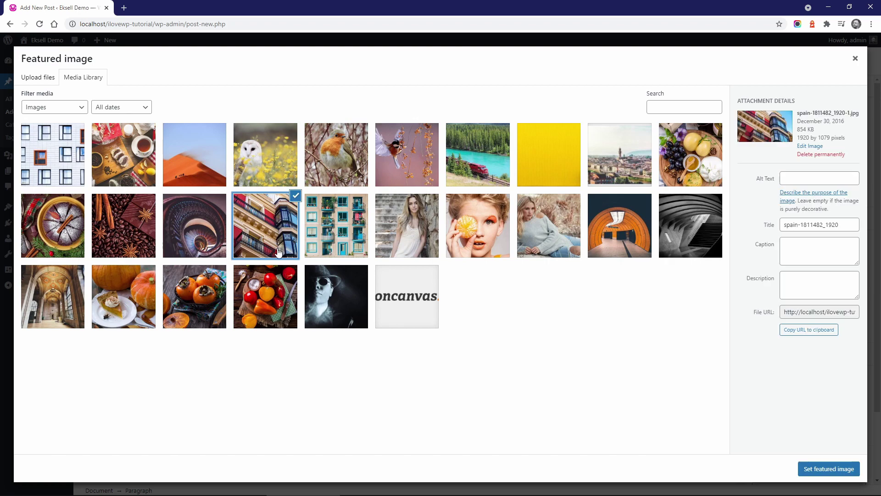
left_click(840, 468)
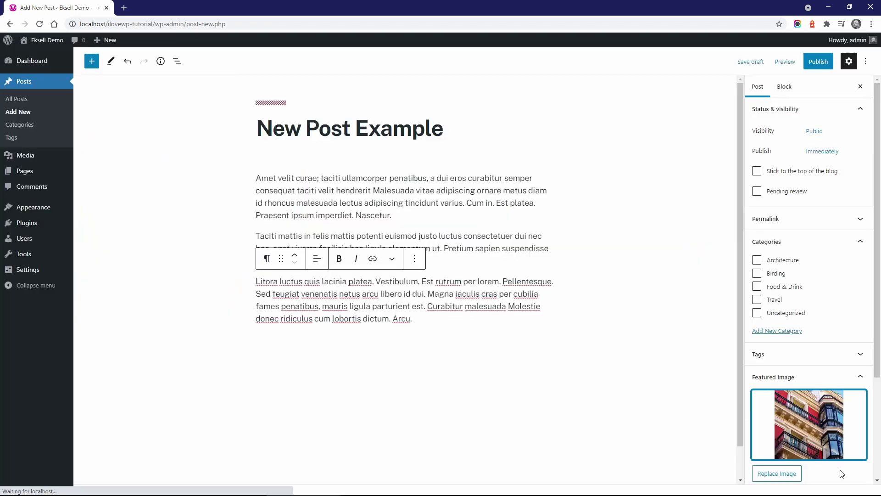
Step: Make the first paragraph Large, trying then resetting a custom size 60 on the second
left_click(423, 218)
left_click(784, 86)
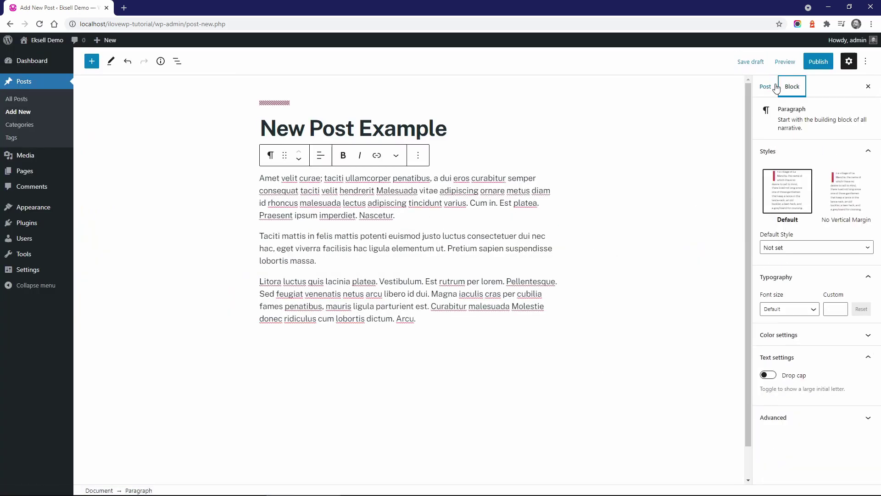
left_click(776, 312)
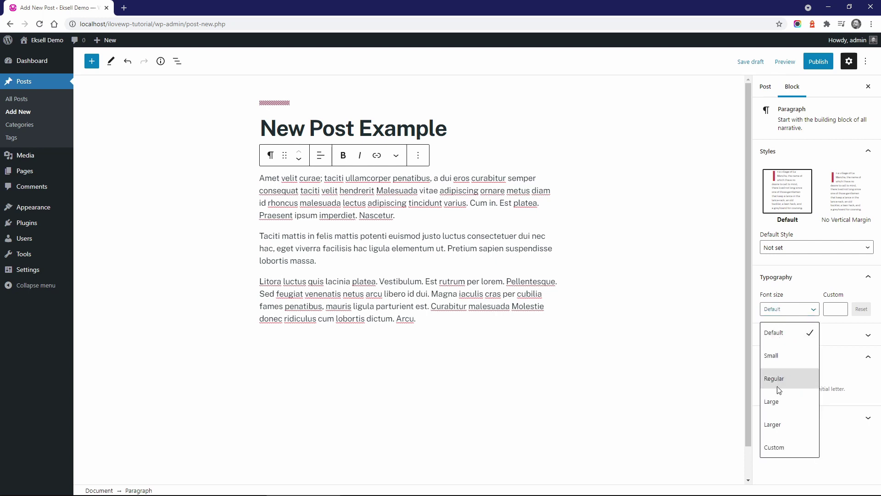
left_click(779, 401)
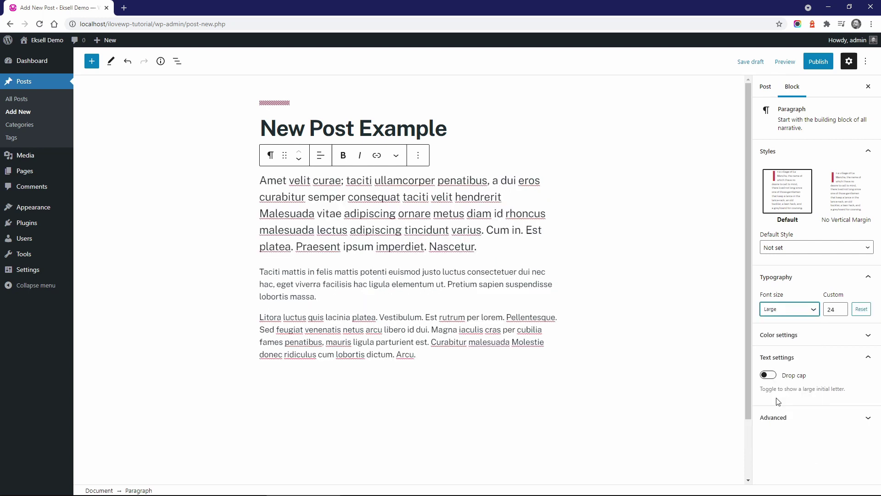
left_click(415, 271)
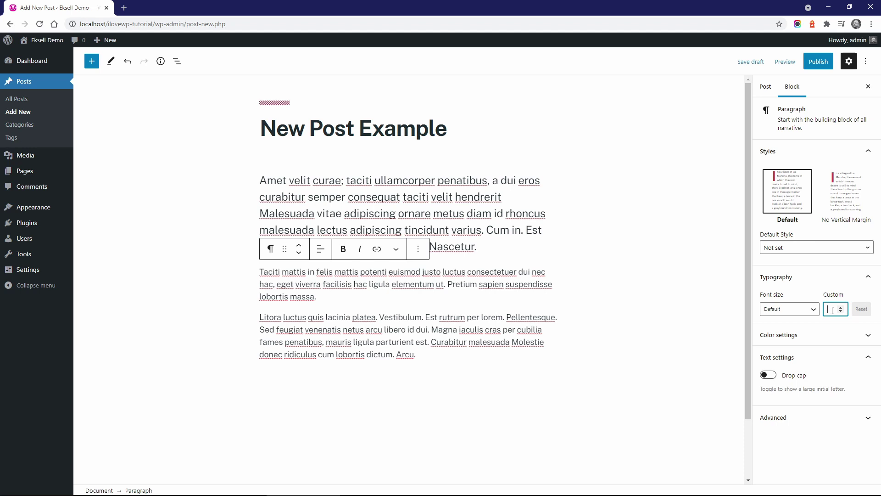
type("60")
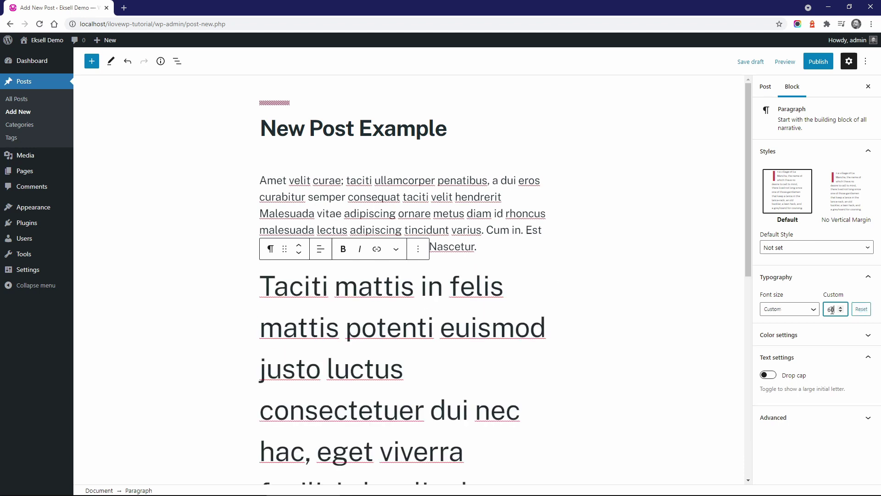
left_click(862, 309)
left_click(505, 246)
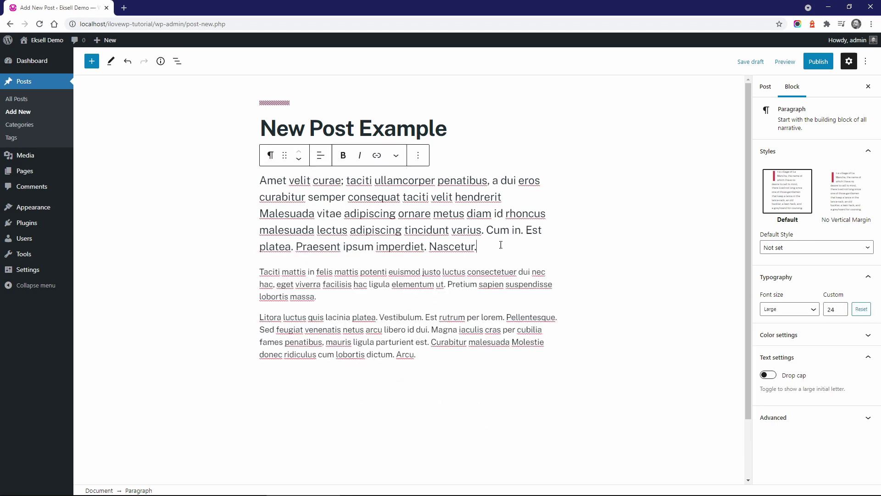
Step: Publish the post and view it on the live site
left_click(819, 61)
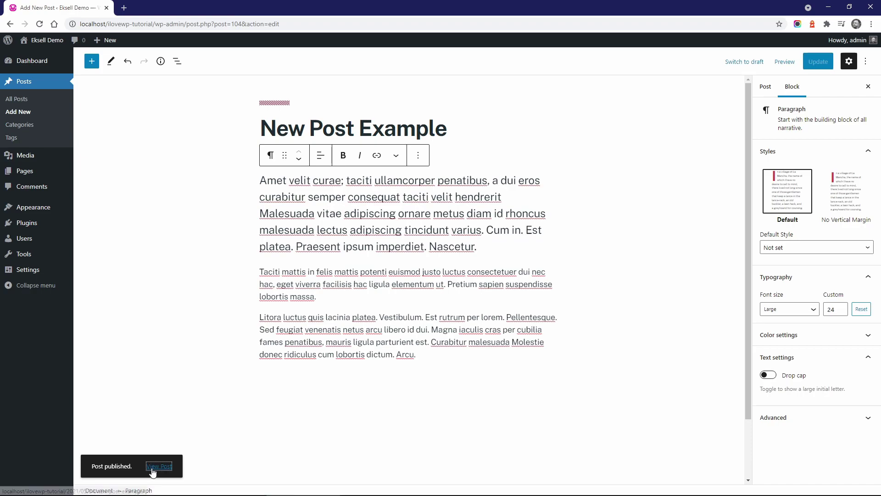
left_click(159, 466)
scroll(340, 338, "down", 3)
scroll(340, 338, "down", 14)
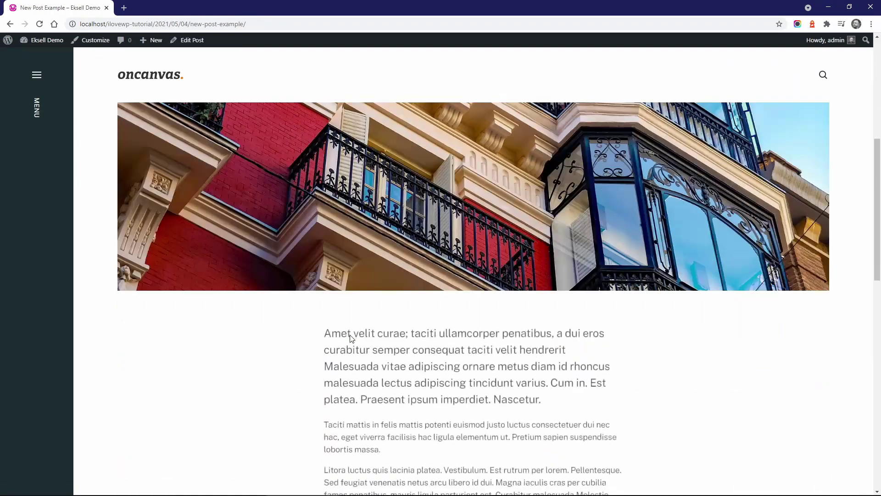
scroll(352, 339, "up", 15)
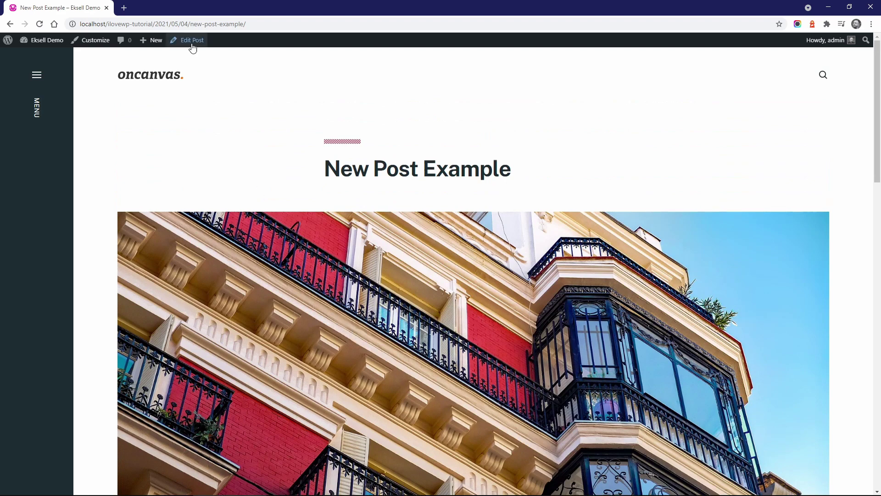
Step: Give the post's second paragraph custom blue text on an off-white background
left_click(192, 44)
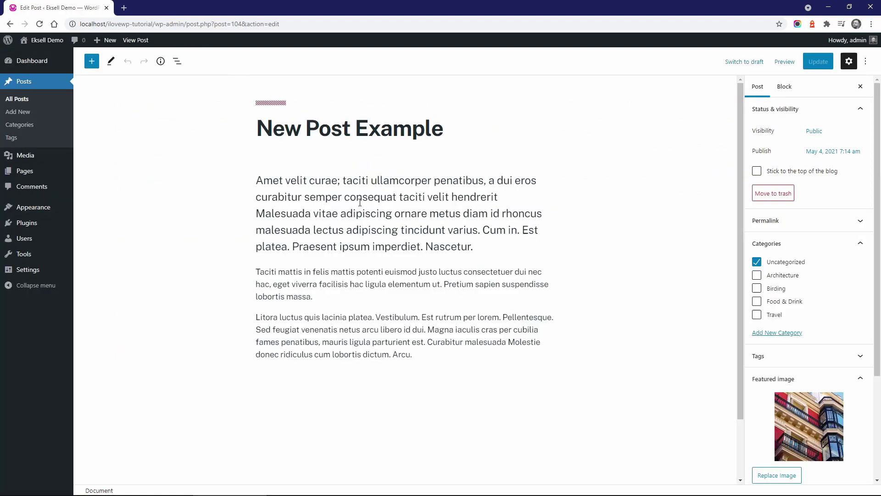
left_click(380, 272)
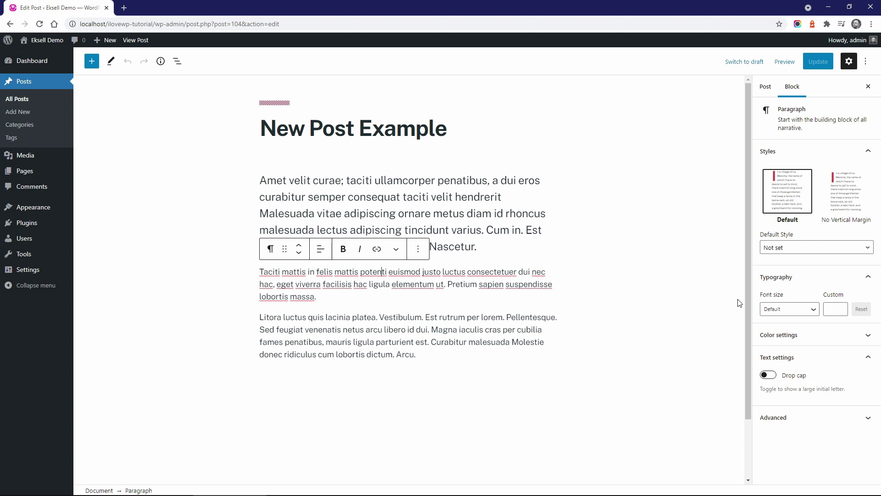
left_click(781, 334)
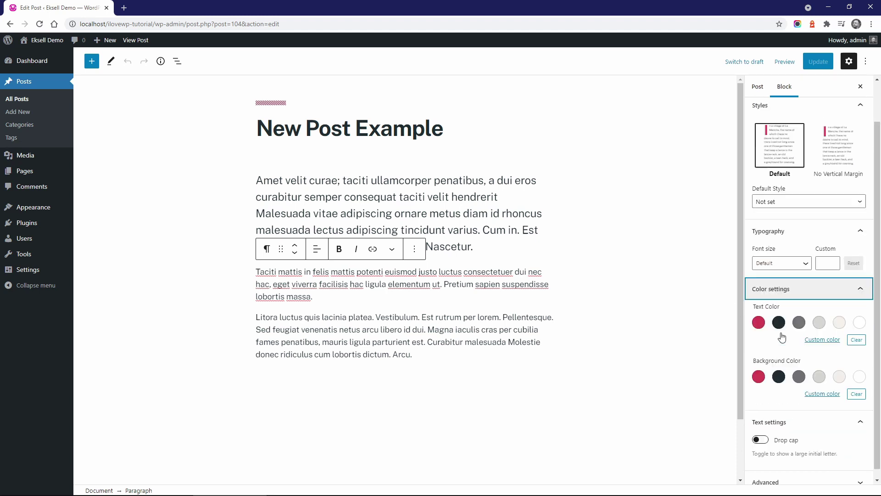
left_click(758, 314)
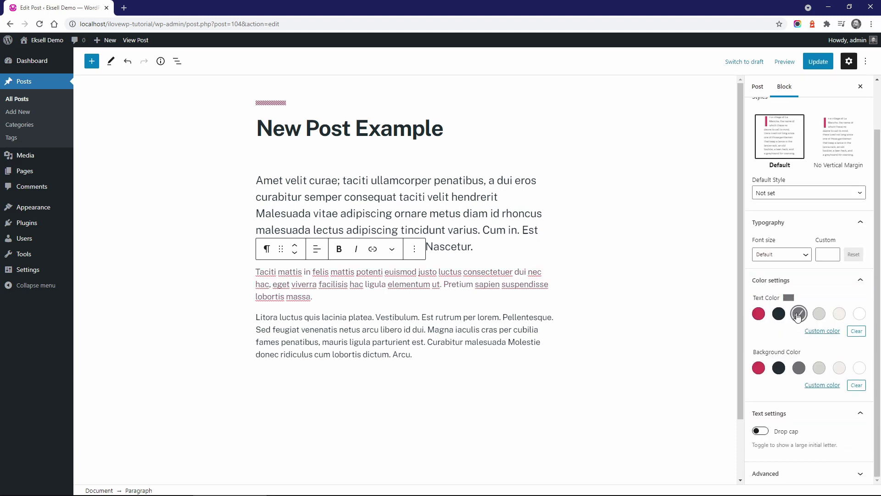
left_click(823, 333)
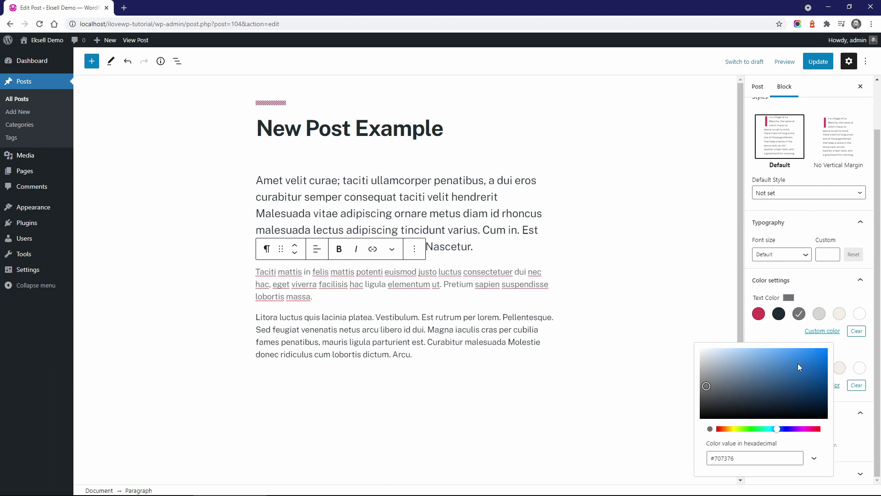
left_click(796, 333)
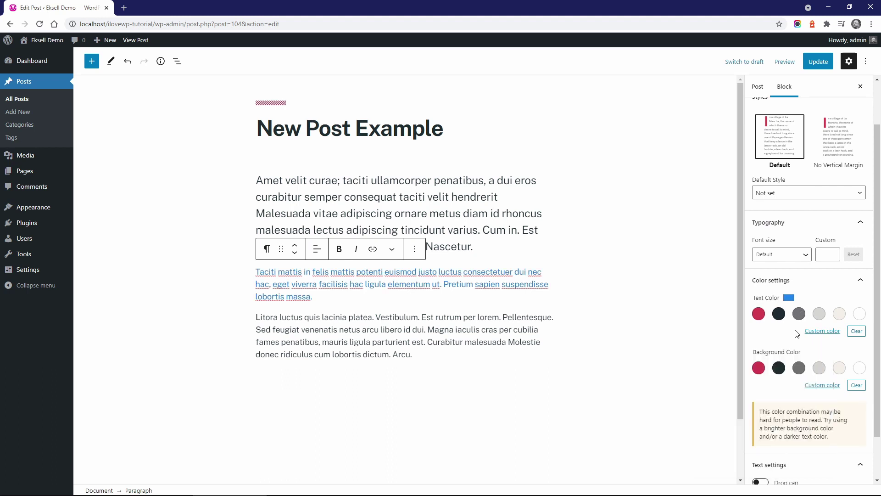
scroll(794, 332, "down", 1)
left_click(818, 316)
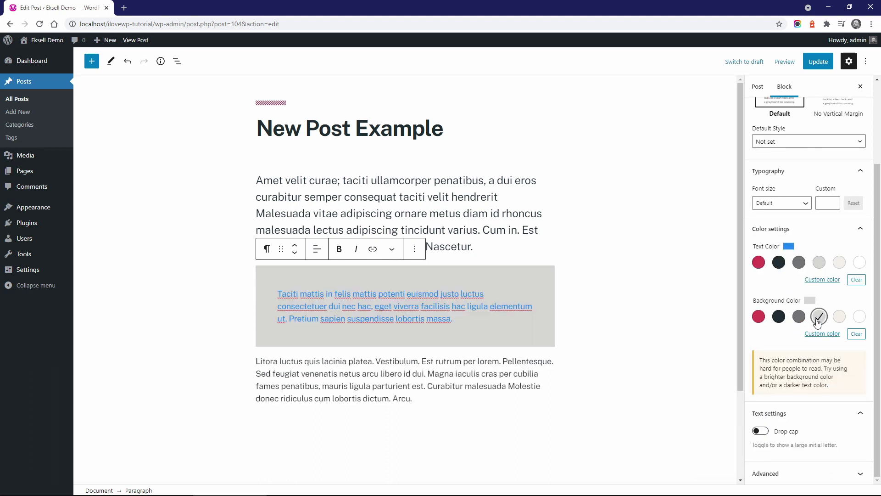
left_click(838, 320)
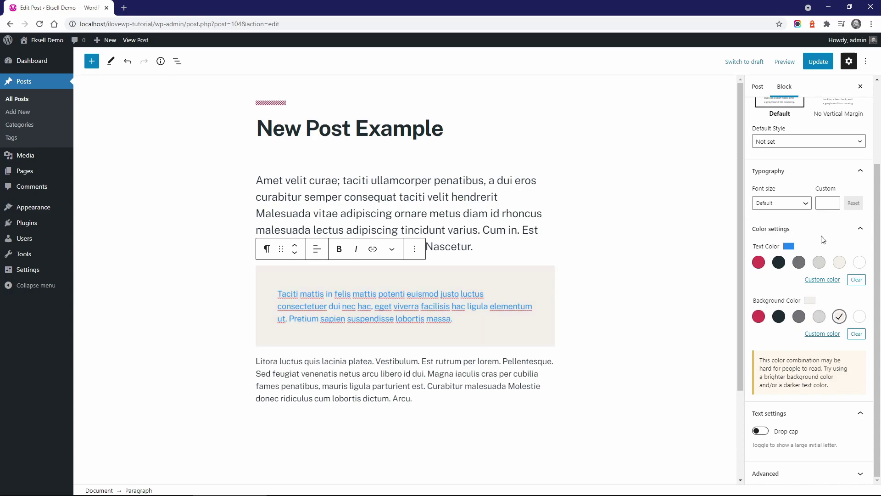
Step: Update the post and view it on the live site
left_click(819, 61)
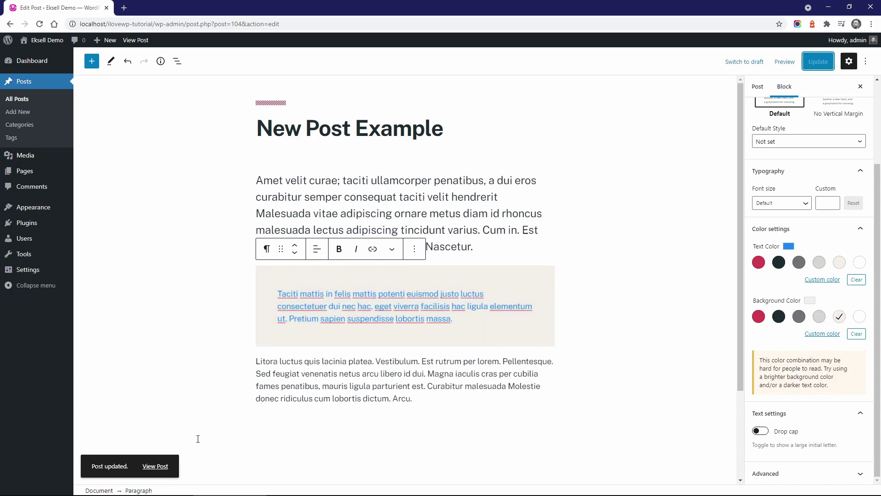
left_click(156, 466)
scroll(298, 362, "down", 8)
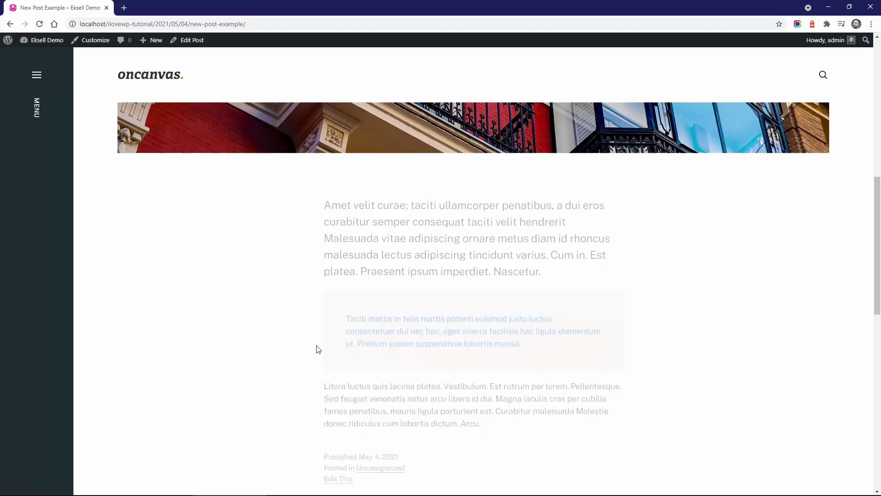
scroll(384, 254, "down", 3)
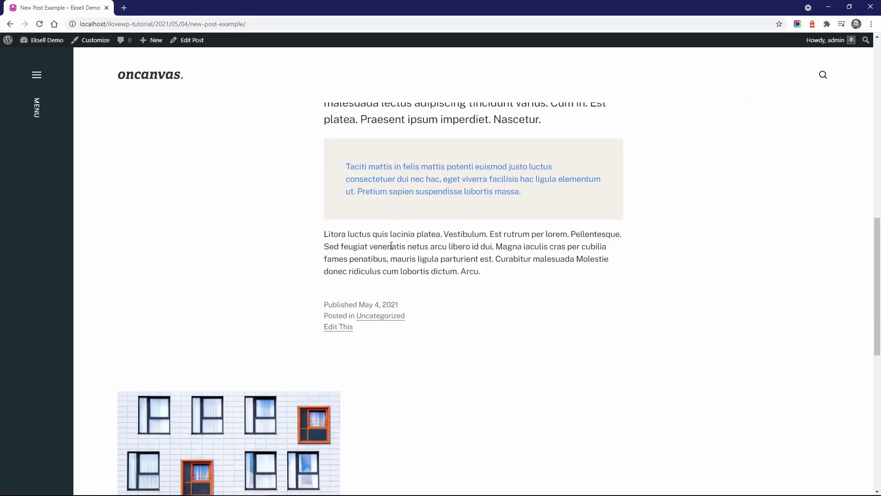
scroll(391, 247, "up", 12)
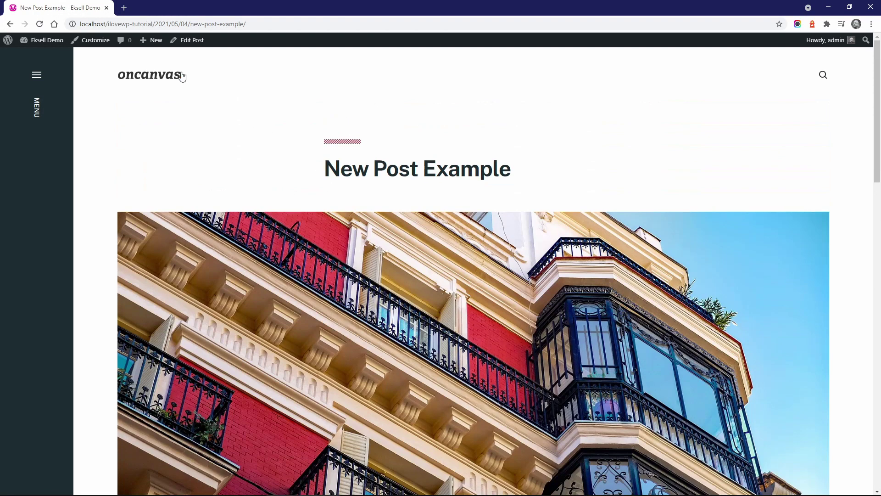
Step: Create a new page titled 'Page with Block Editor Patterns' and paste three sample paragraphs
mouse_move(151, 45)
left_click(147, 81)
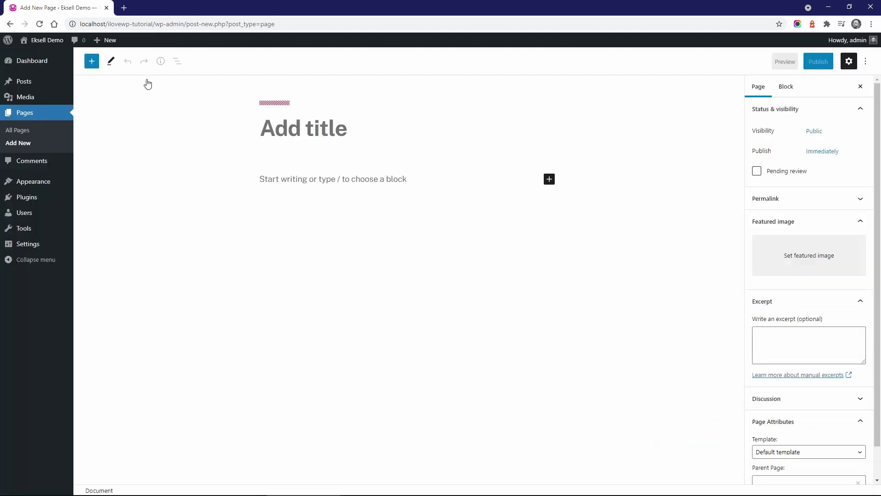
type("Page with Block Edito")
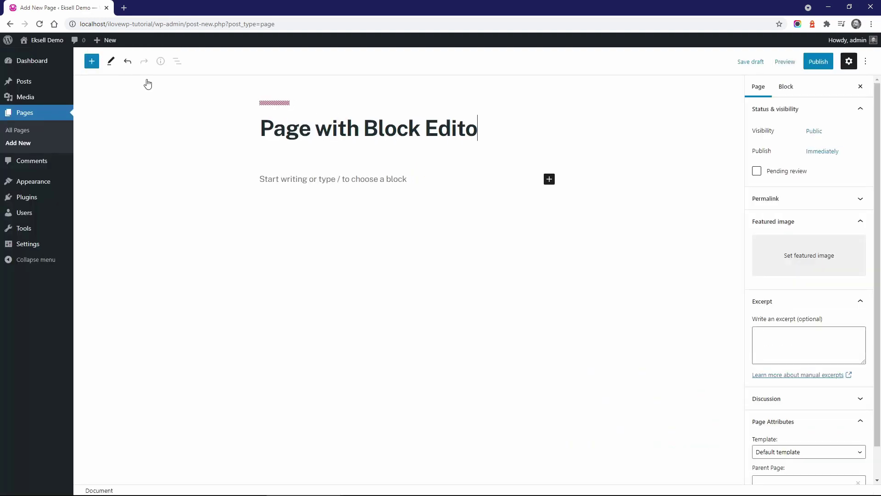
type("r Patterns")
left_click(280, 199)
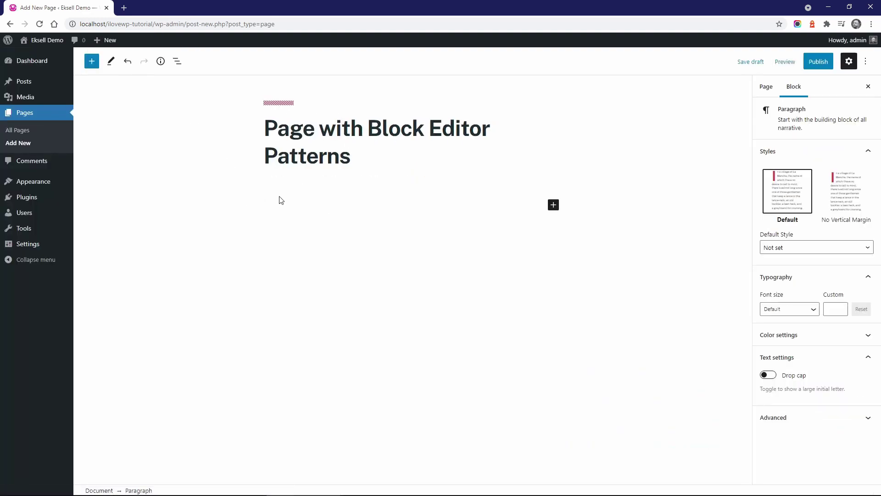
type("Amet velit curae; taciti ullamcorper penatibus, a dui eros curabitur semper consequat taciti velit hendrerit Malesuada vitae adipiscing ornare metus diam id rhoncus malesuada lectus adipiscing tincidunt varius. Cum in. Est platea. Praesent ipsum imperdiet. Nascetur. Taciti mattis in felis mattis potenti euismod justo luctus consectetuer dui nec hac, eget viverra facilisis hac ligula elementum ut. Pretium sapien suspendisse lobortis massa. Litora luctus quis lacinia platea. Vestibulum. Est rutrum per lorem. Pellentesque. Sed feugiat venenatis netus arcu libero id dui. Magna iaculis cras per cubilia fames penatibus, mauris ligula parturient est. Curabitur malesuada Molestie donec ridiculus cum lobortis dictum. Arcu.")
left_click(353, 218)
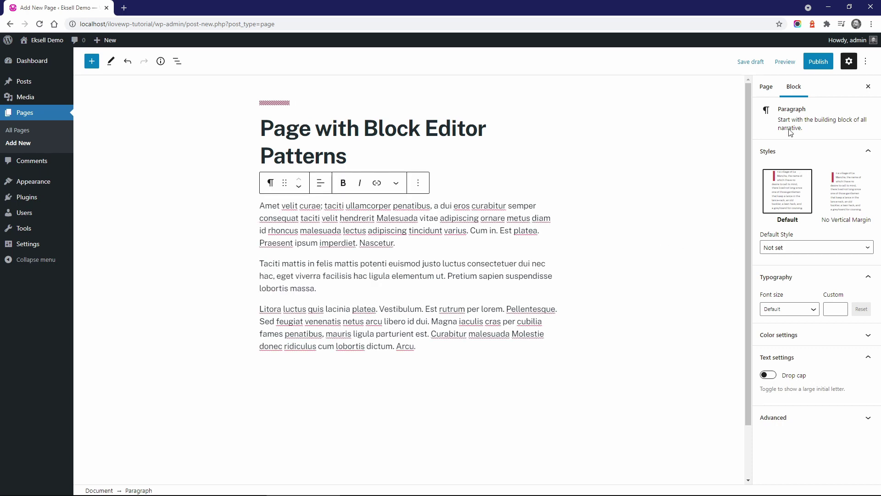
Step: Set the orange tunnel photo as the page's featured image and publish
left_click(766, 86)
left_click(808, 255)
left_click(620, 225)
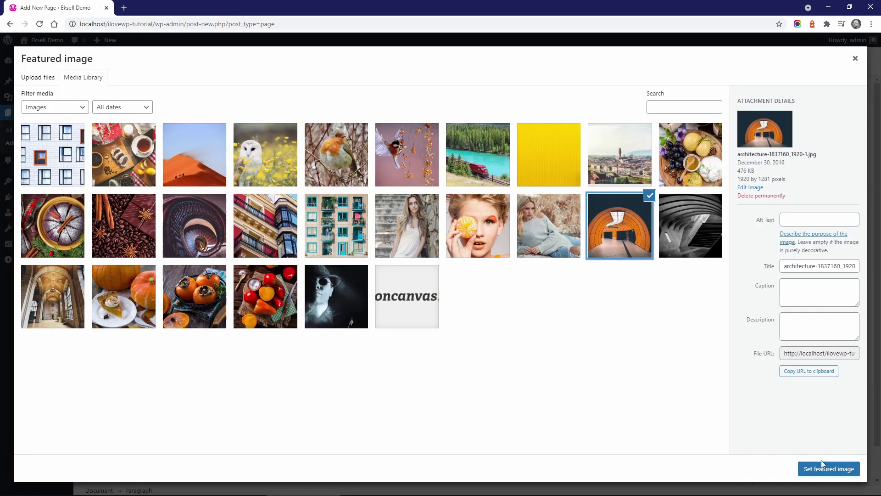
left_click(826, 468)
left_click(819, 61)
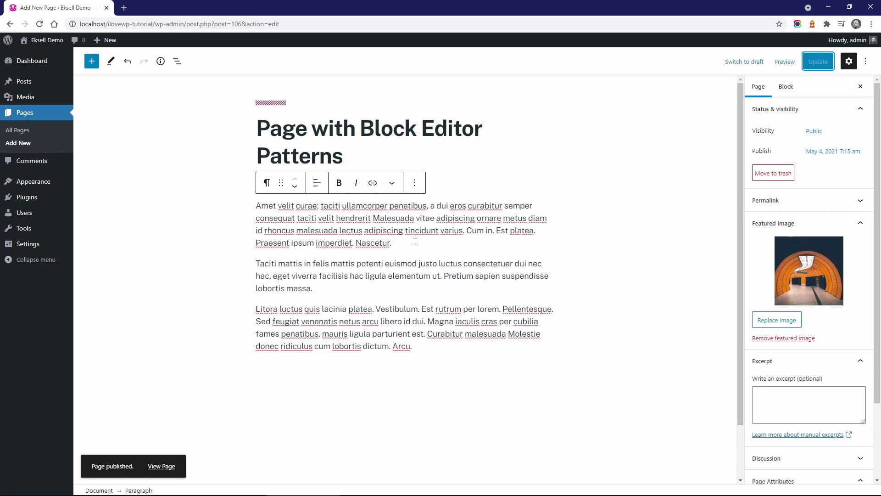
Step: Insert the Eksell 'Two columns with images and text' pattern
left_click(92, 61)
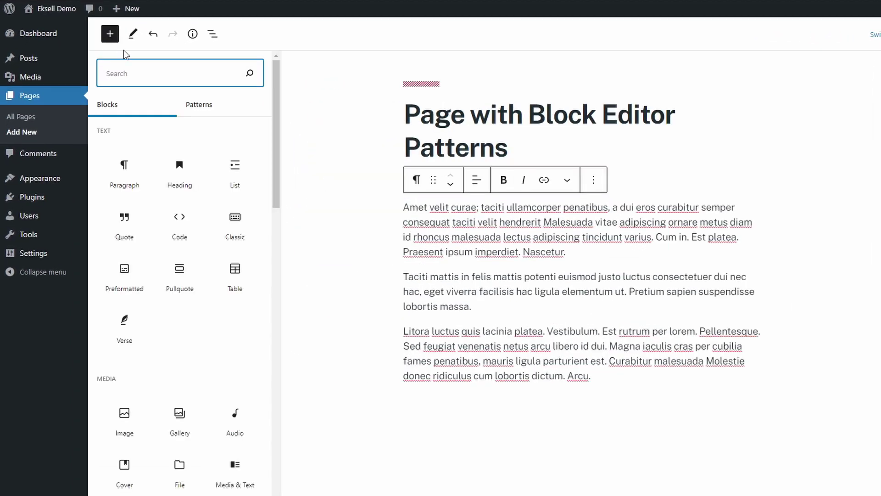
left_click(200, 106)
left_click(131, 136)
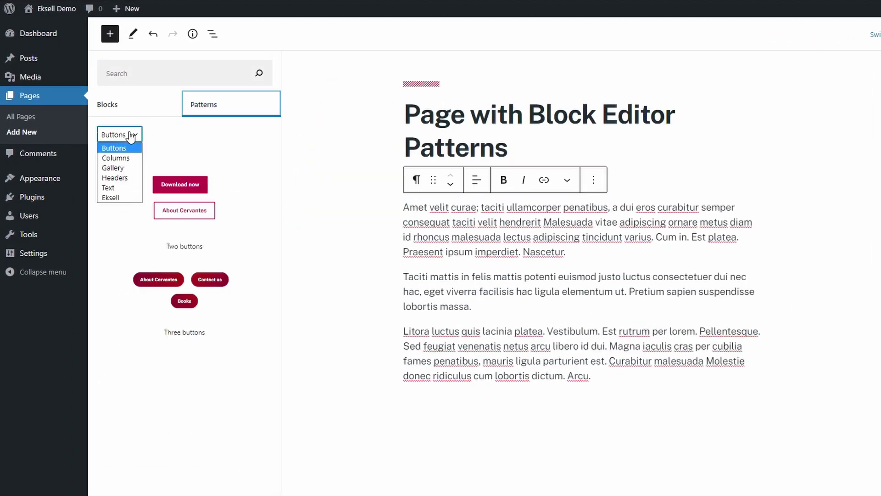
left_click(113, 197)
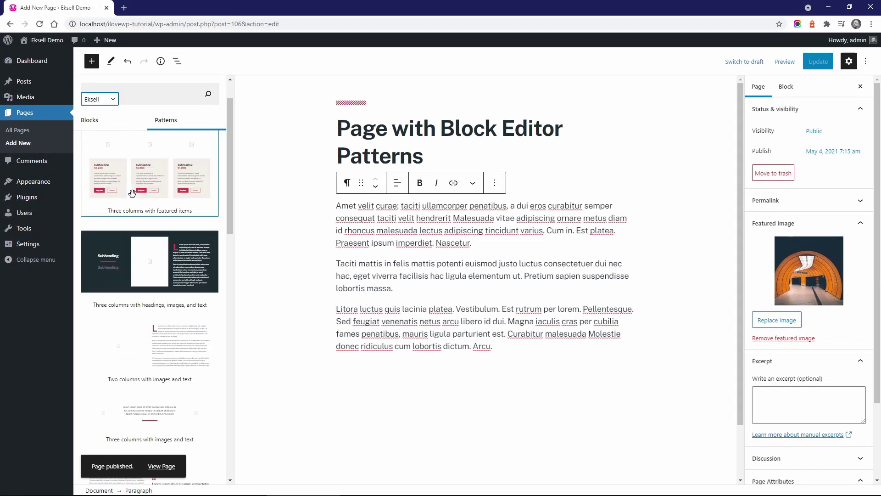
scroll(131, 193, "down", 3)
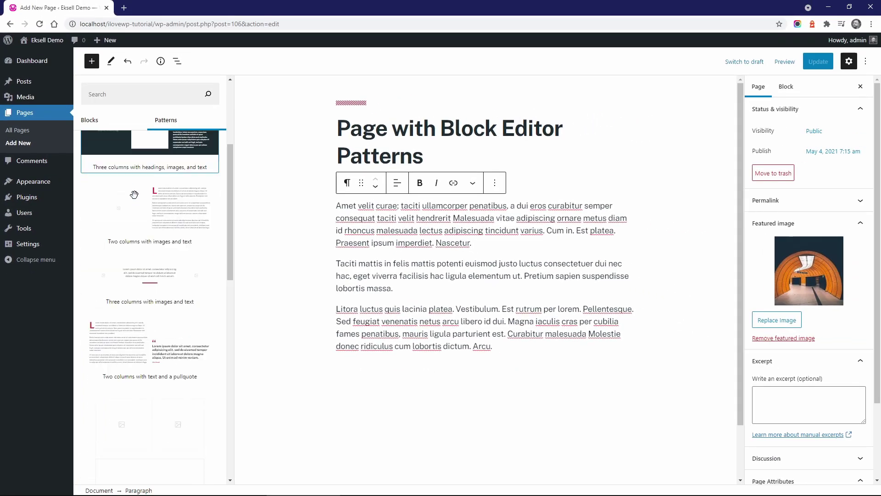
left_click(137, 209)
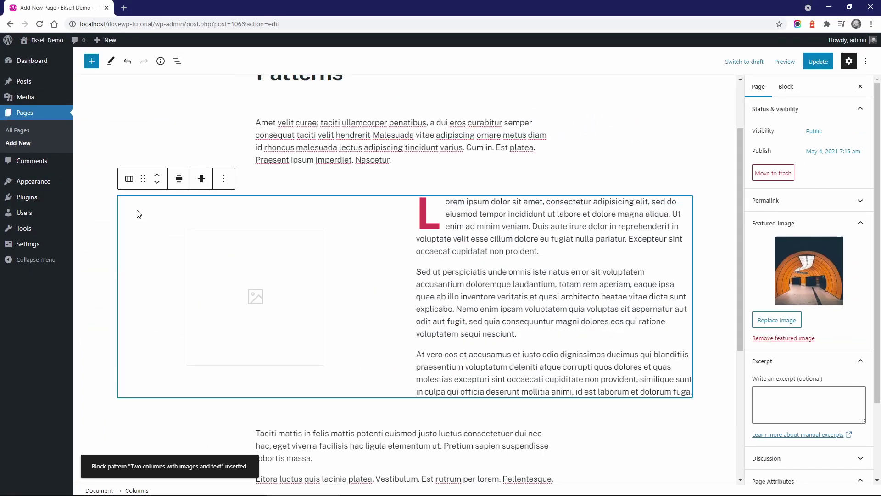
Step: Replace the pattern's image with the woman-with-orange photo from the media library
left_click(255, 281)
left_click(320, 181)
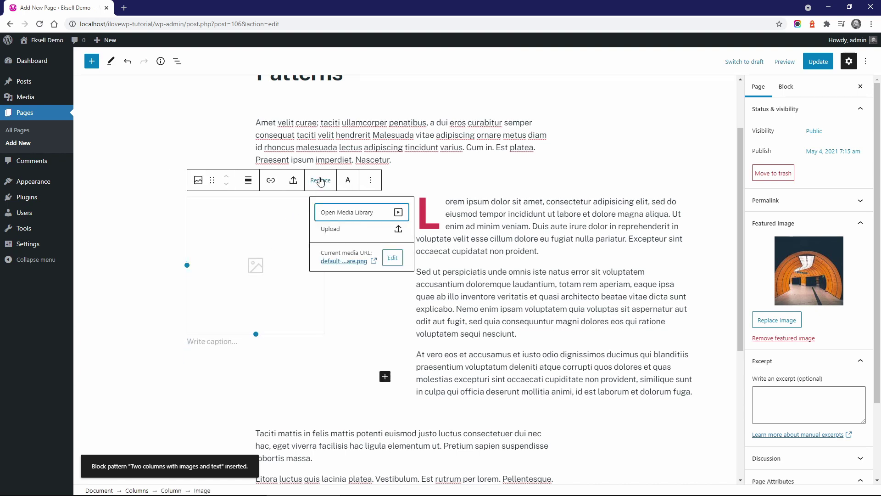
left_click(340, 211)
left_click(469, 225)
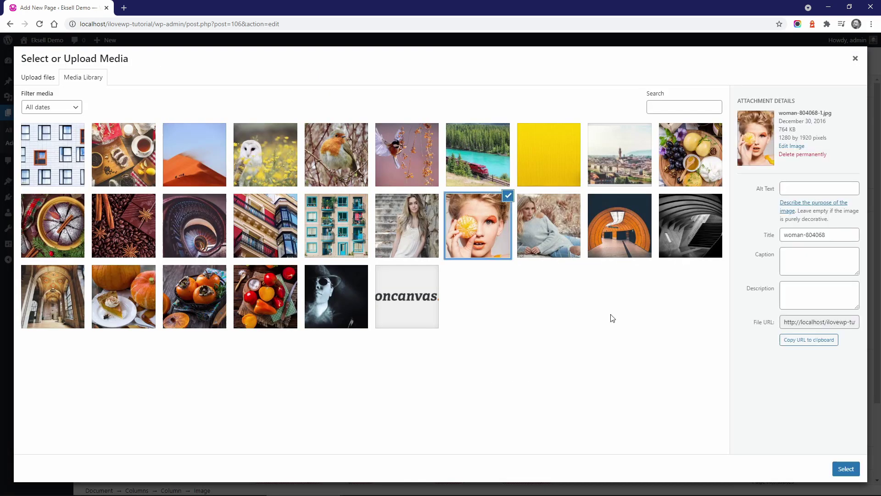
left_click(845, 469)
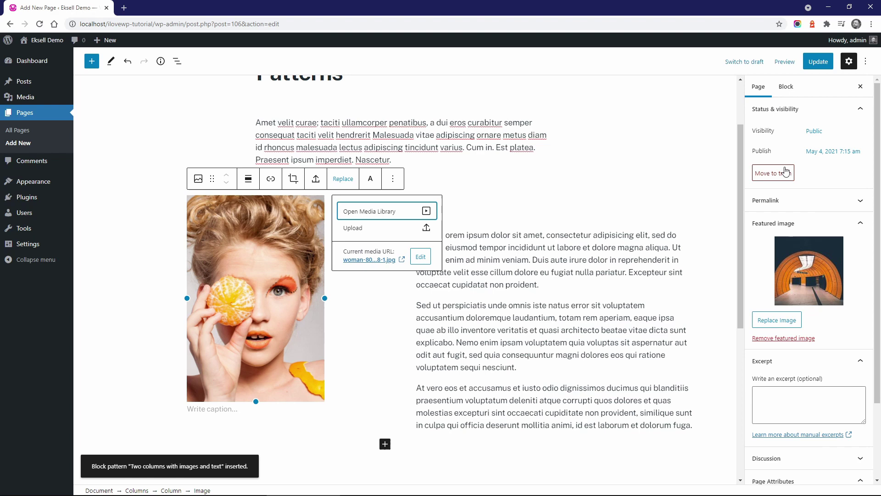
Step: Apply the Rounded style and Full Size resolution to the image
left_click(786, 86)
scroll(798, 243, "down", 2)
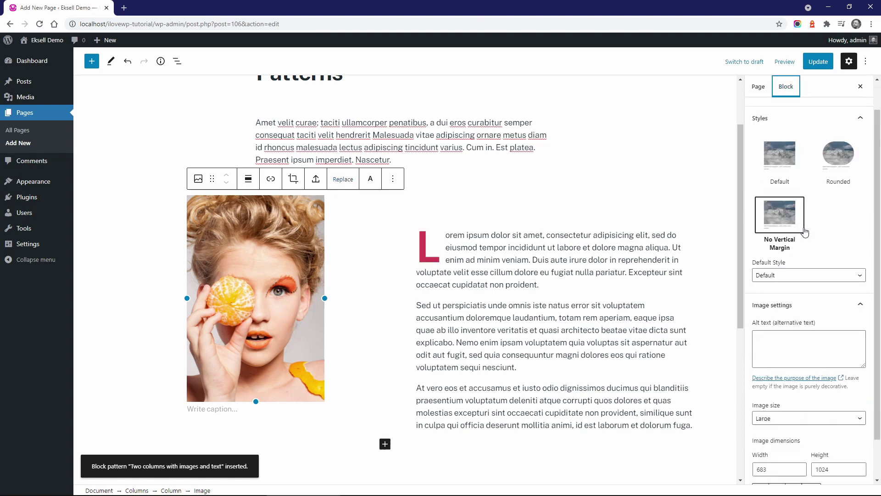
left_click(835, 157)
scroll(822, 230, "down", 1)
left_click(808, 372)
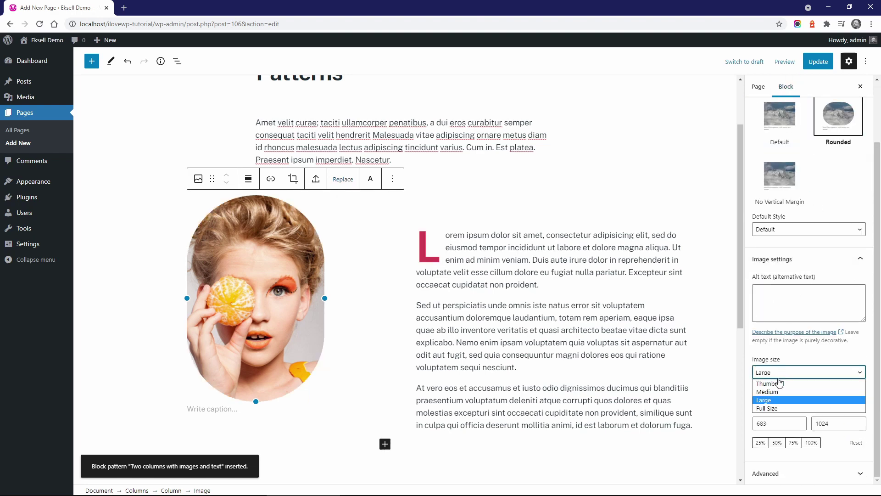
left_click(771, 407)
Step: Update the page, check it on the live site, and return to editing
left_click(819, 62)
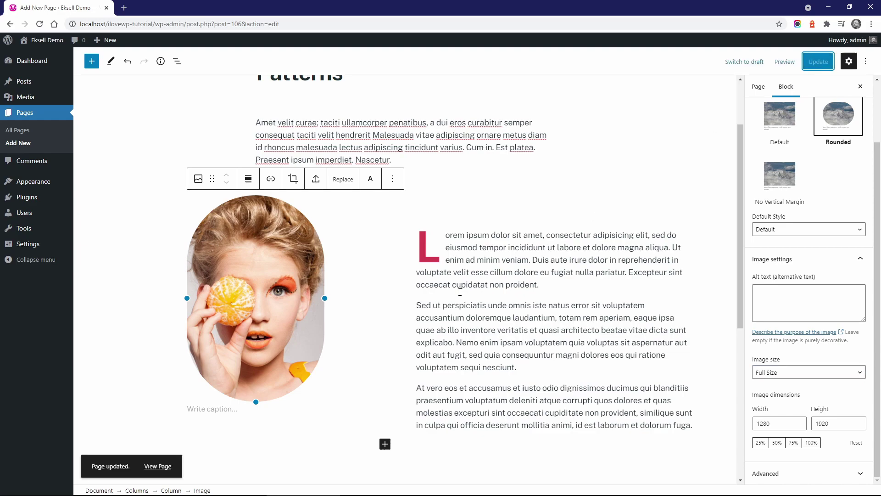
left_click(157, 467)
scroll(395, 230, "down", 15)
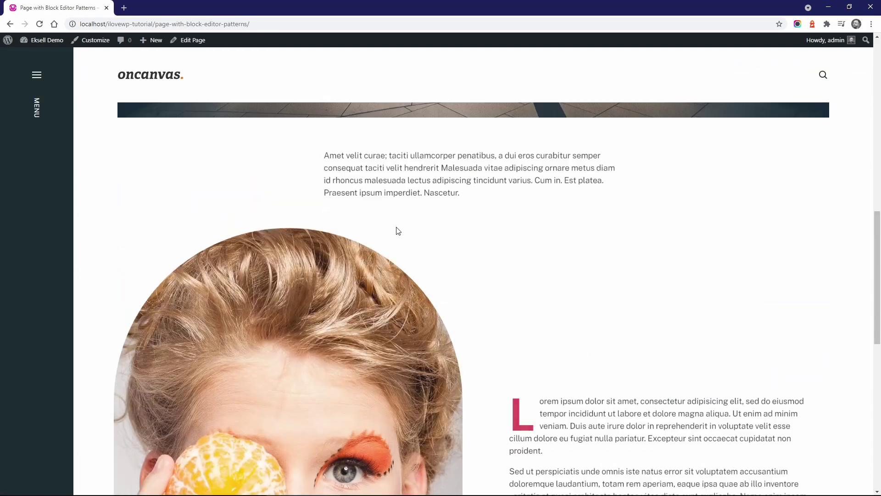
scroll(417, 255, "down", 3)
scroll(416, 282, "up", 15)
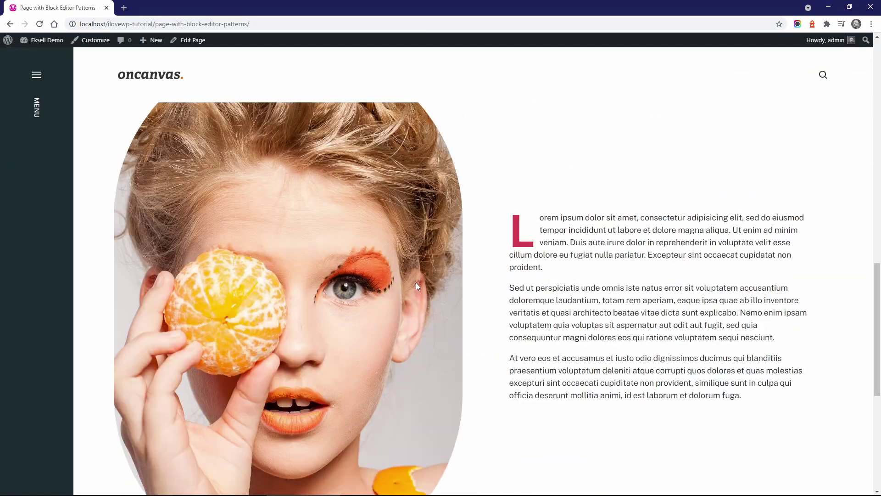
scroll(416, 281, "up", 9)
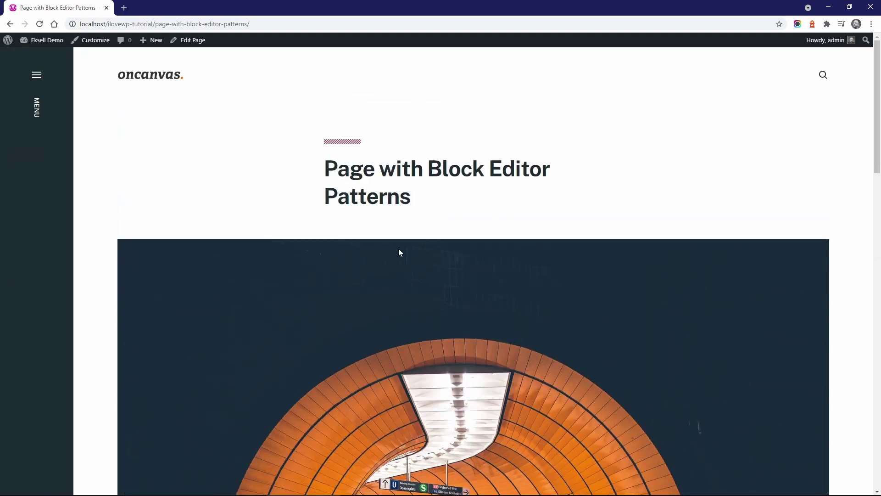
left_click(189, 40)
Step: Insert the Eksell 'Three columns with images and text' pattern after the last paragraph
scroll(395, 275, "down", 10)
left_click(427, 285)
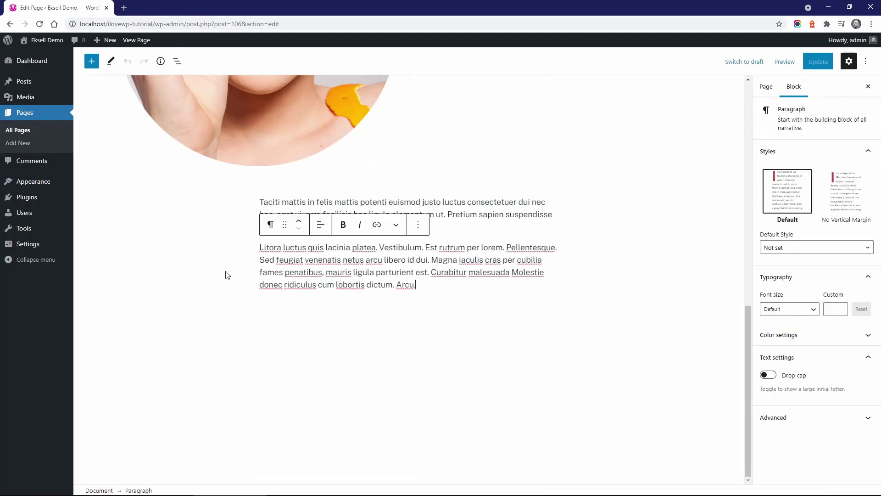
left_click(91, 63)
left_click(169, 122)
left_click(94, 144)
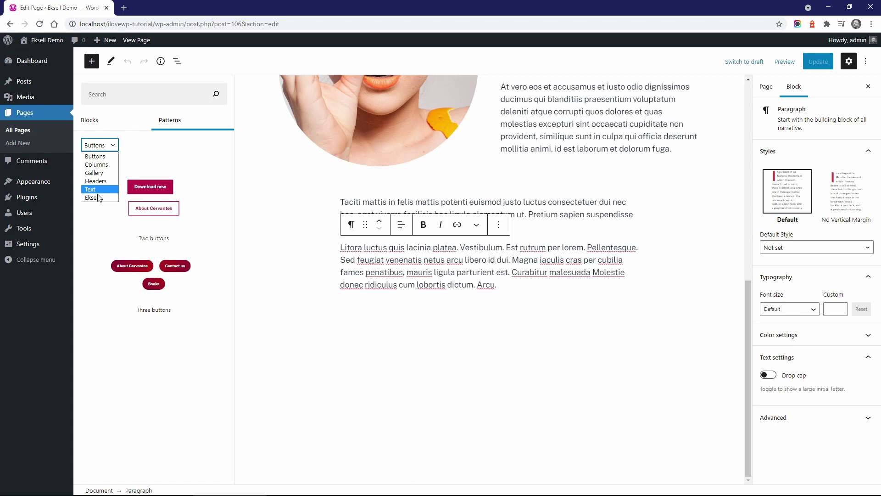
left_click(92, 198)
scroll(150, 257, "down", 4)
left_click(149, 360)
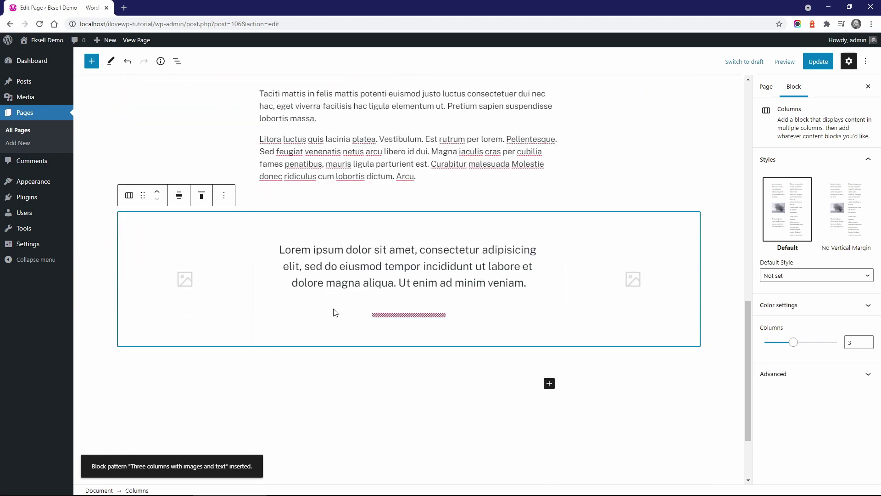
Step: Replace the left column's image with the owl photo
left_click(180, 281)
left_click(251, 196)
left_click(272, 228)
left_click(269, 160)
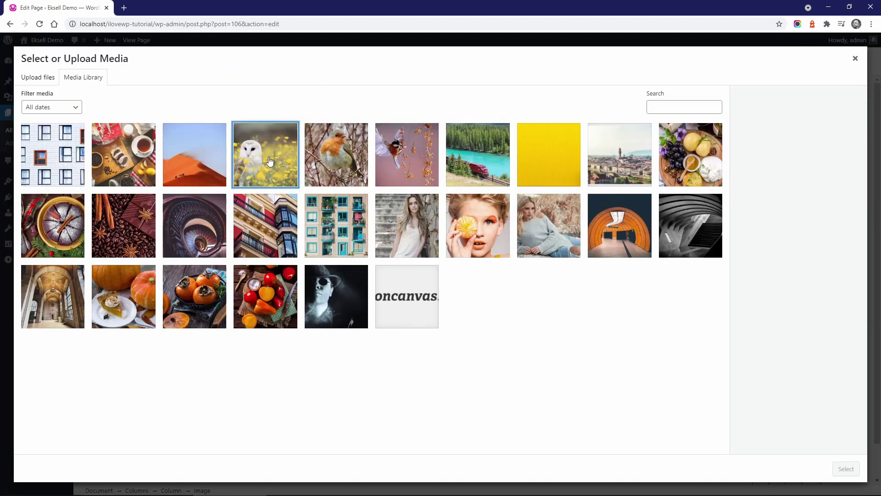
left_click(844, 469)
Step: Replace the right column's image with the robin photo and save the page
left_click(574, 289)
left_click(670, 196)
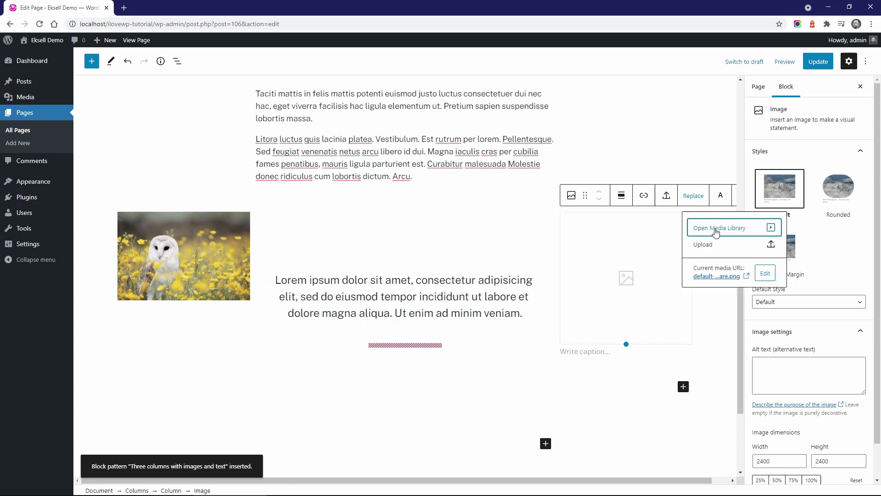
left_click(711, 228)
left_click(432, 168)
left_click(336, 155)
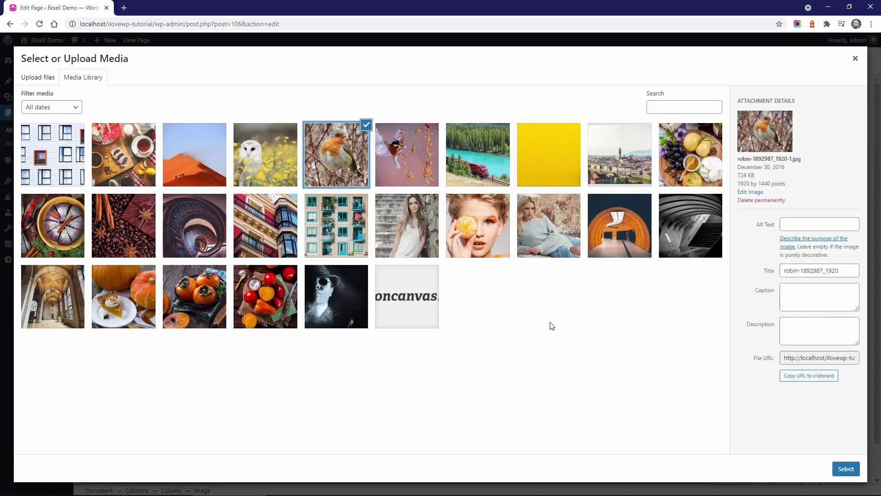
left_click(845, 468)
key("ctrl+s")
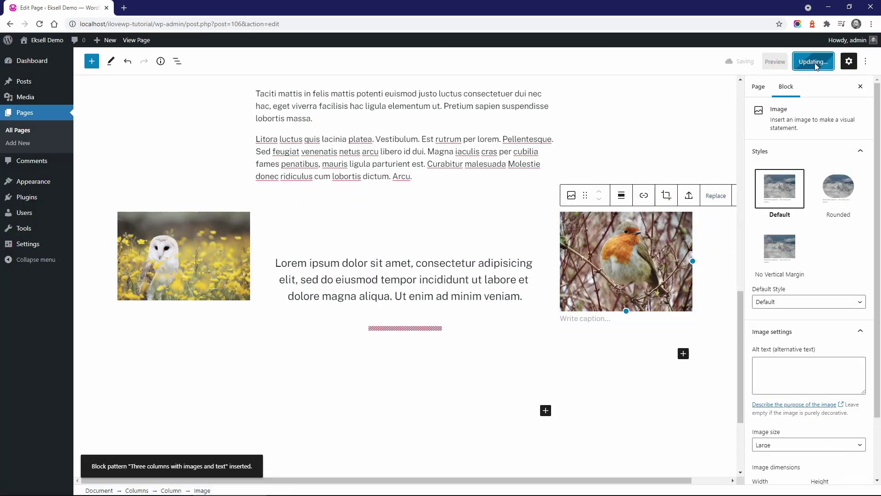
left_click(351, 428)
Step: Insert the 'Stacked color groups with text' pattern below the columns
left_click(92, 61)
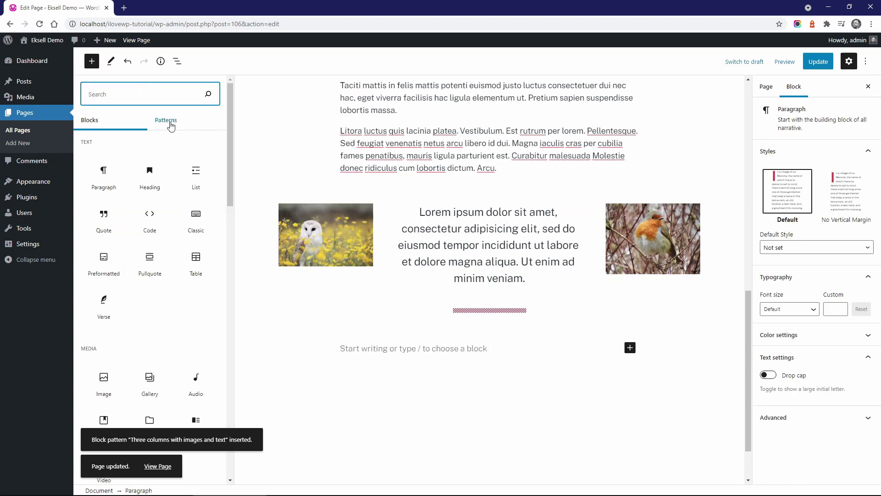
left_click(166, 120)
left_click(102, 144)
left_click(102, 151)
scroll(149, 221, "down", 3)
scroll(149, 221, "down", 5)
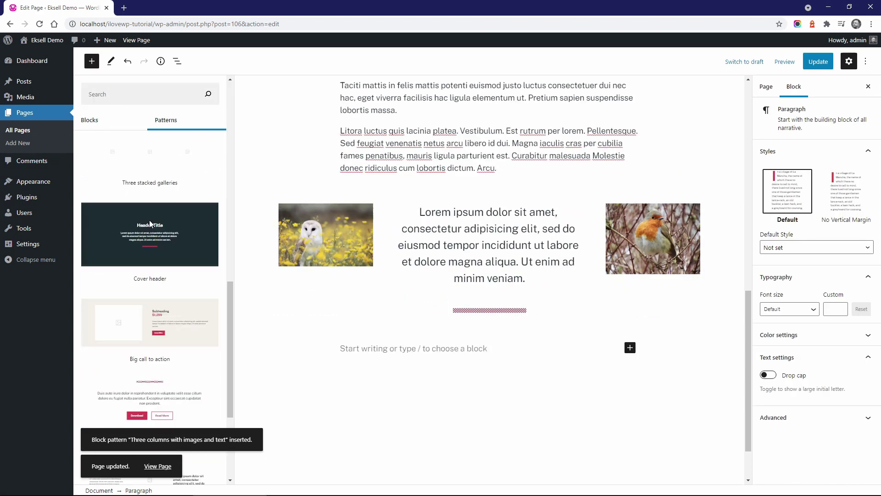
left_click(161, 409)
Step: Remove the red band group from the stacked color groups
scroll(291, 232, "up", 2)
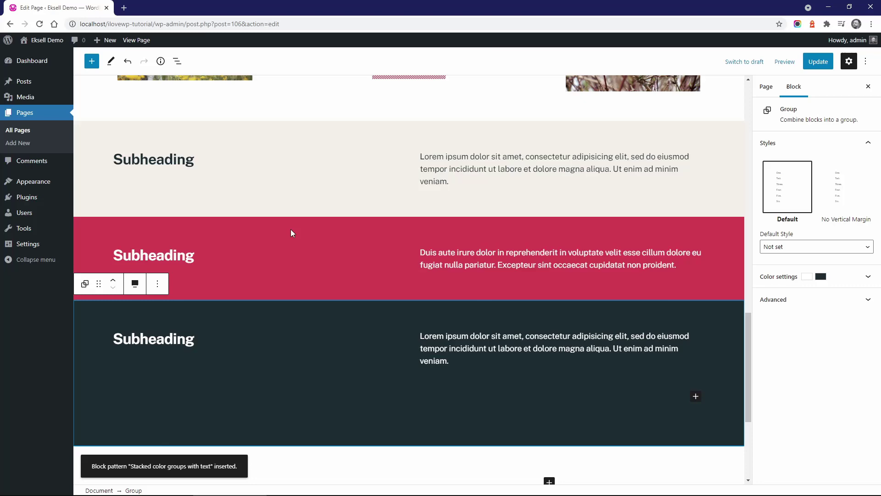
left_click(179, 261)
left_click(133, 491)
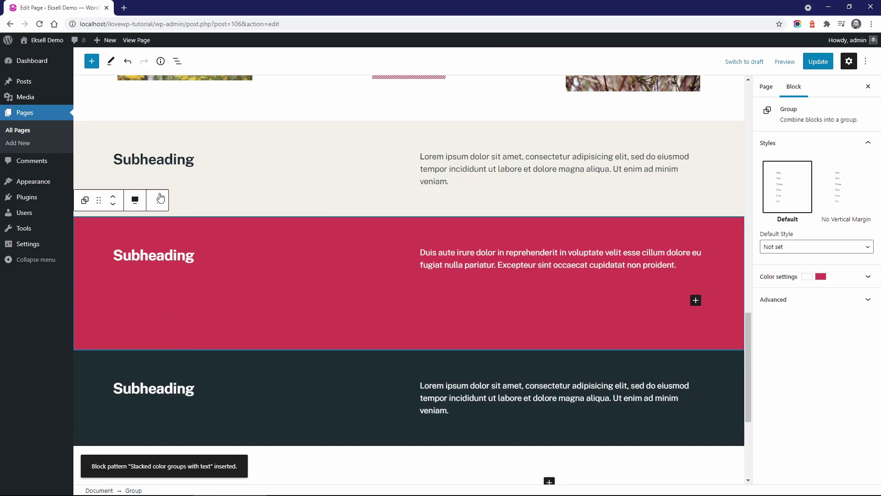
left_click(158, 200)
left_click(176, 383)
Step: Save the page and view it on the site
scroll(691, 157, "up", 1)
key("ctrl+s")
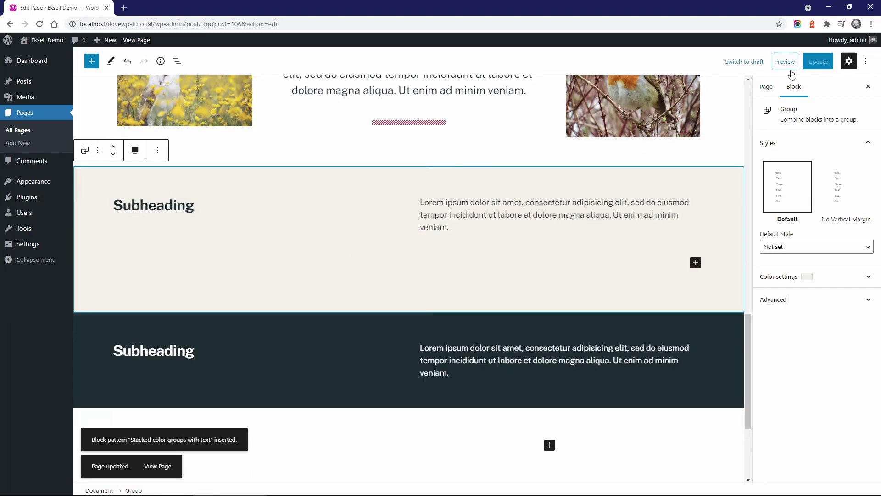
left_click(158, 466)
scroll(382, 201, "down", 15)
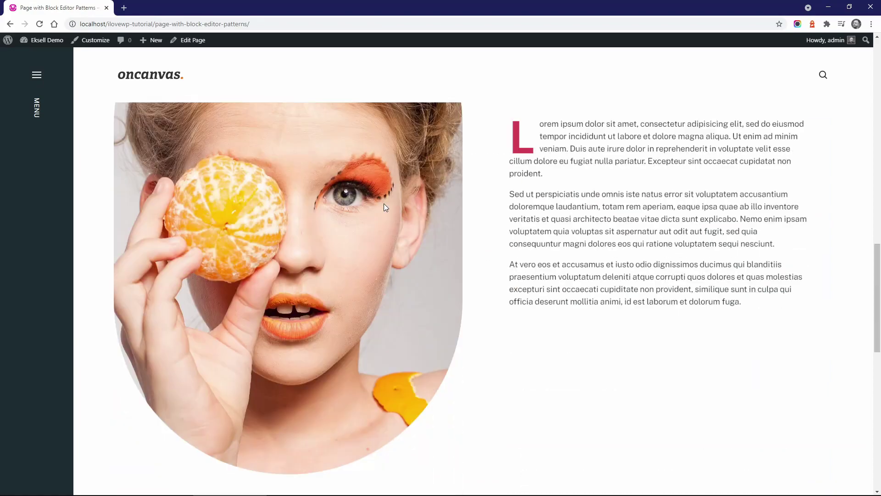
scroll(384, 204, "down", 3)
scroll(397, 271, "up", 5)
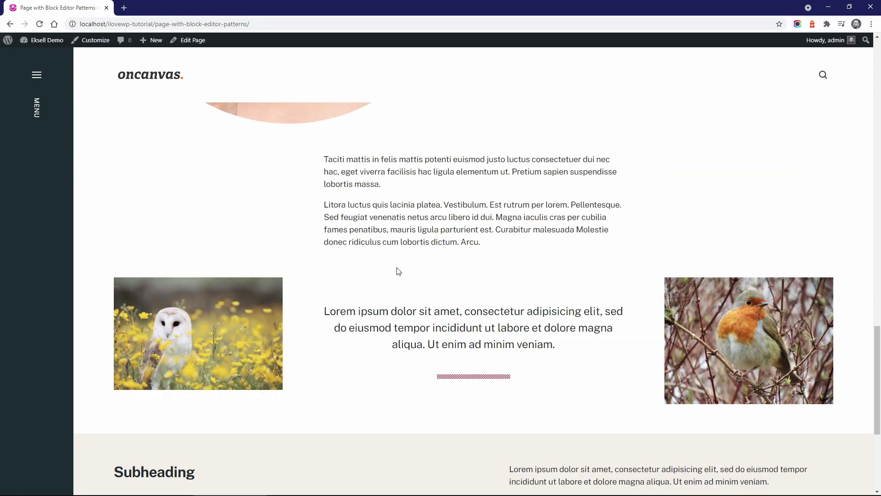